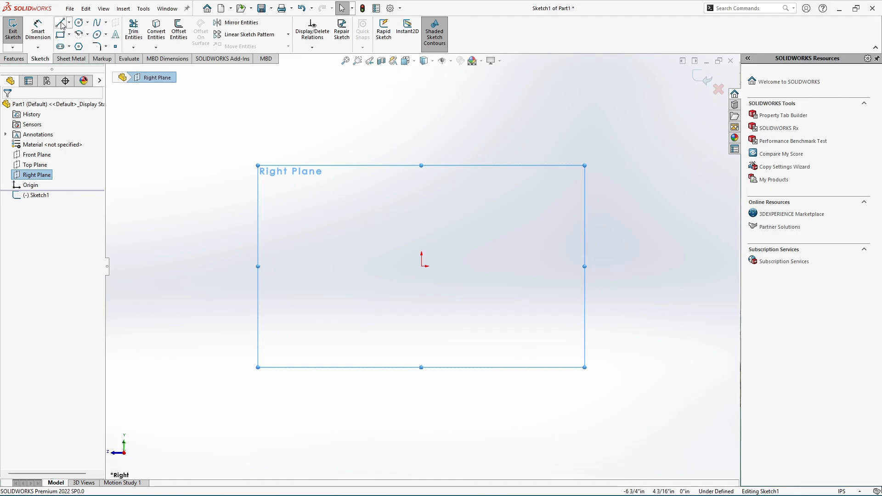
Sketch a horizontal line about 1 15/16" long leftward from the origin and a vertical line about 1 3/4" long downward from it
{"action": "left_click", "coordinate": [421, 266]}
{"action": "left_click", "coordinate": [329, 266]}
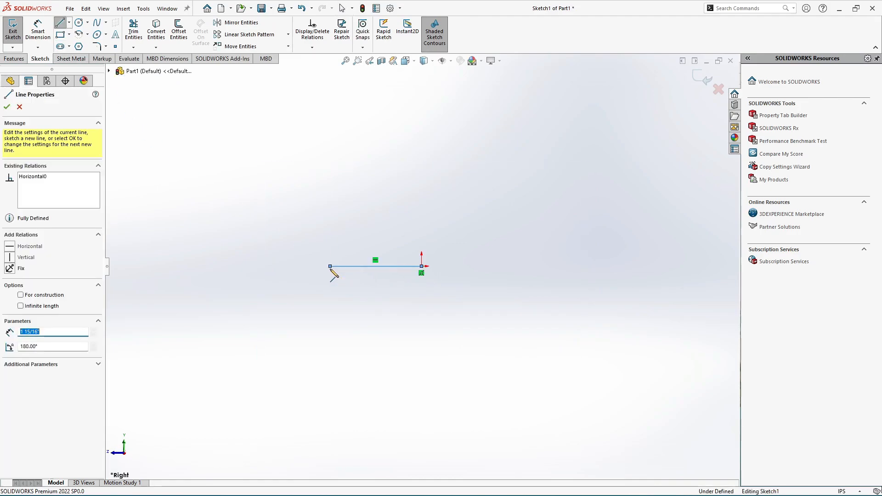
{"action": "double_click", "coordinate": [330, 267]}
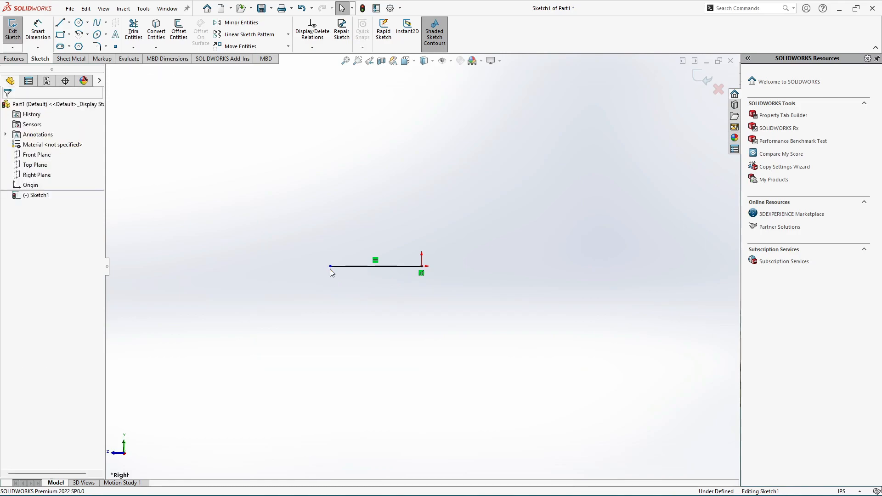
{"action": "left_click", "coordinate": [421, 267]}
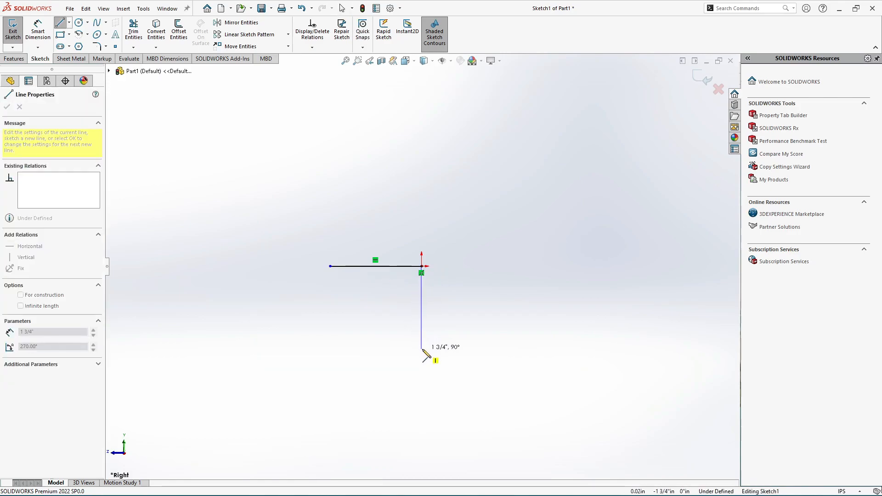
{"action": "double_click", "coordinate": [422, 349]}
{"action": "key", "text": "Escape"}
{"action": "scroll", "coordinate": [423, 351], "scroll_direction": "down", "scroll_amount": 3}
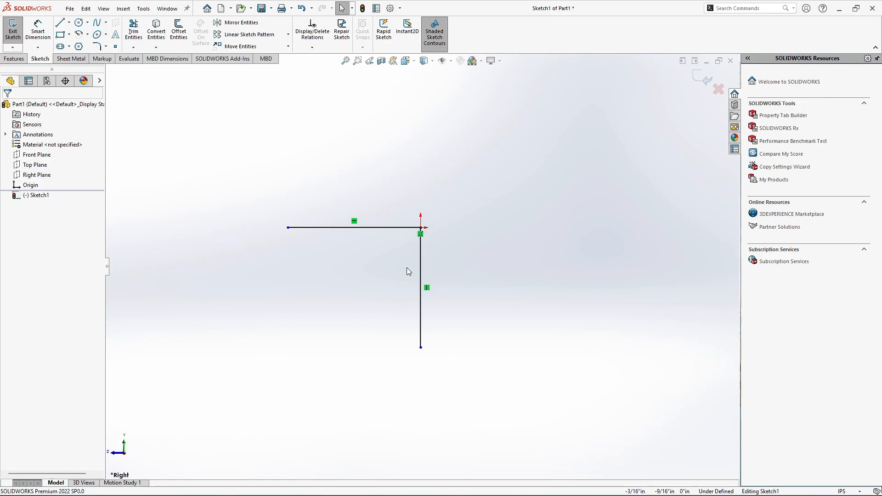
Check the bend radius in the Job 1.png reference drawing, and round the corner of the two lines with a 0.5" sketch fillet
{"action": "key", "text": "alt+Tab"}
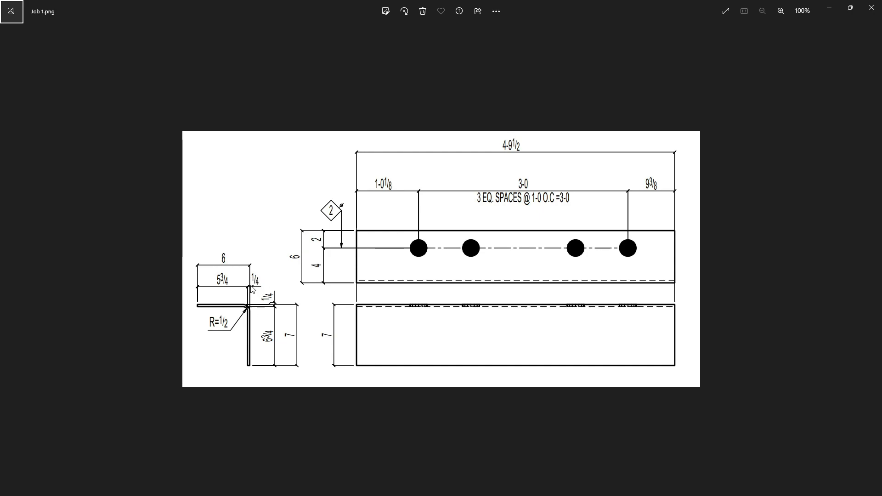
{"action": "key", "text": "alt+Tab"}
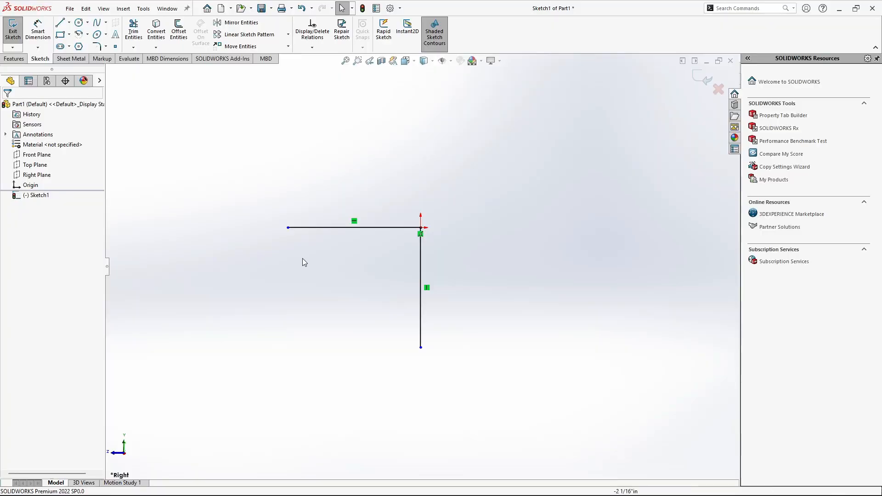
{"action": "scroll", "coordinate": [420, 239], "scroll_direction": "down", "scroll_amount": 5}
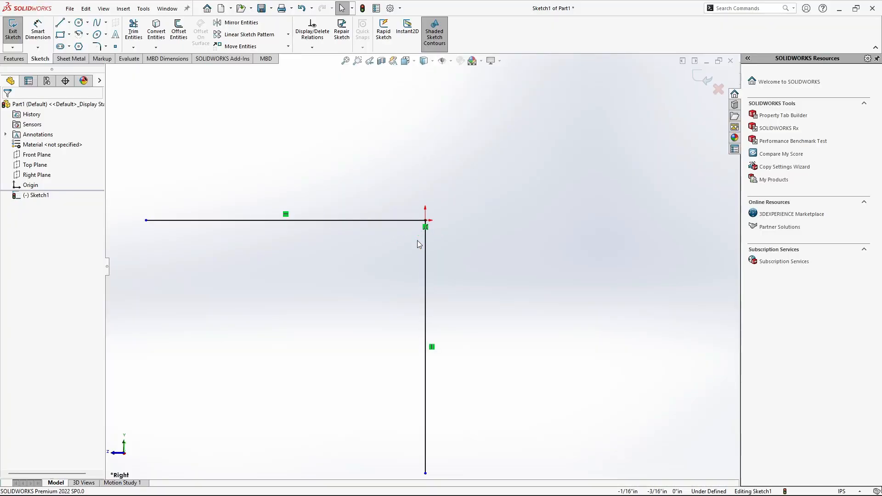
{"action": "scroll", "coordinate": [419, 244], "scroll_direction": "up", "scroll_amount": 1}
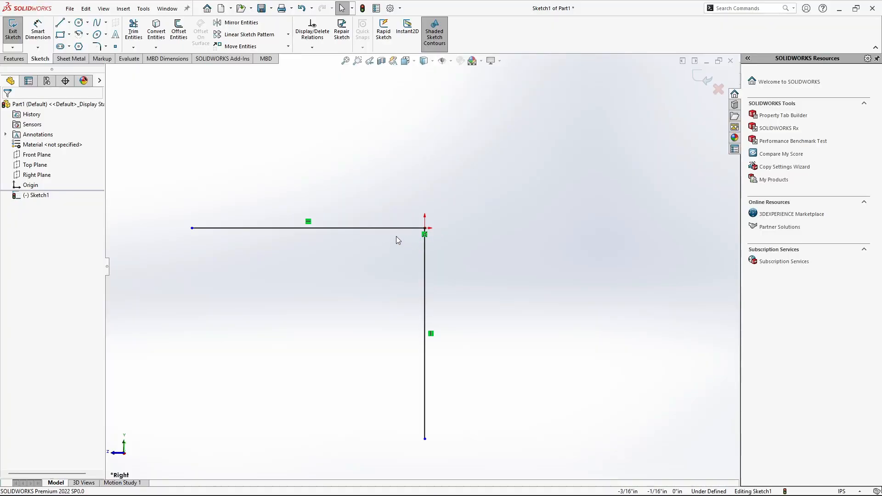
{"action": "left_click", "coordinate": [97, 47]}
{"action": "type", "text": "0.5"}
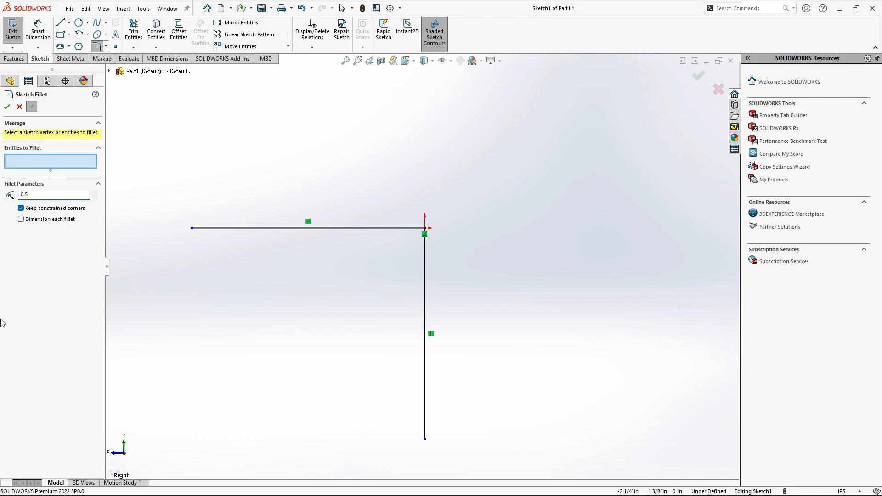
{"action": "left_click", "coordinate": [424, 230]}
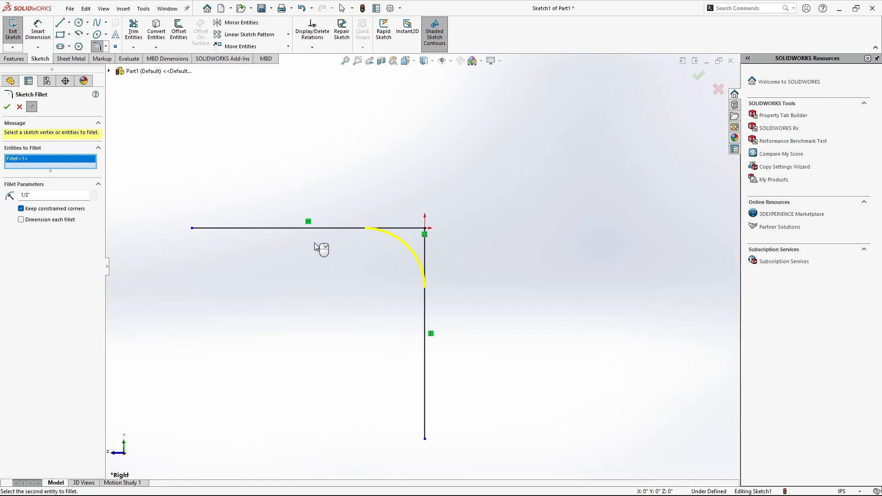
{"action": "left_click", "coordinate": [7, 106]}
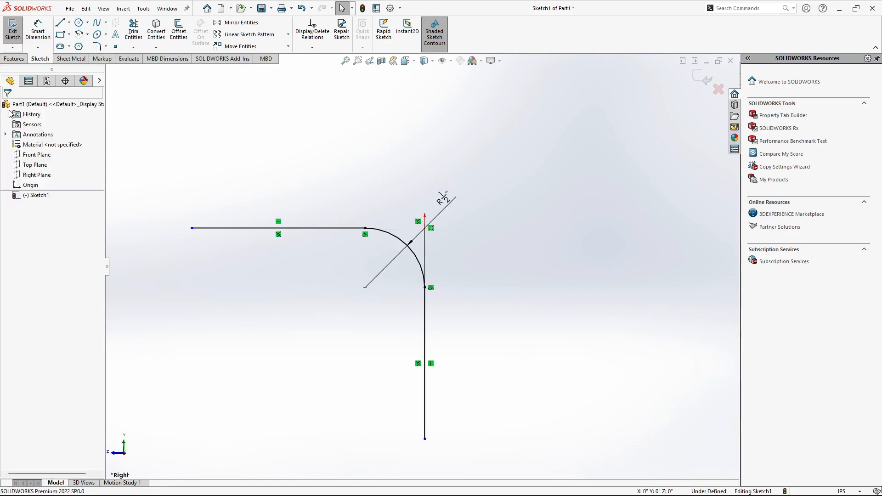
Offset the filleted line chain 1/4" outward, capping the open ends with lines to close the L-shaped profile
{"action": "scroll", "coordinate": [253, 148], "scroll_direction": "up", "scroll_amount": 2}
{"action": "scroll", "coordinate": [400, 331], "scroll_direction": "down", "scroll_amount": 2}
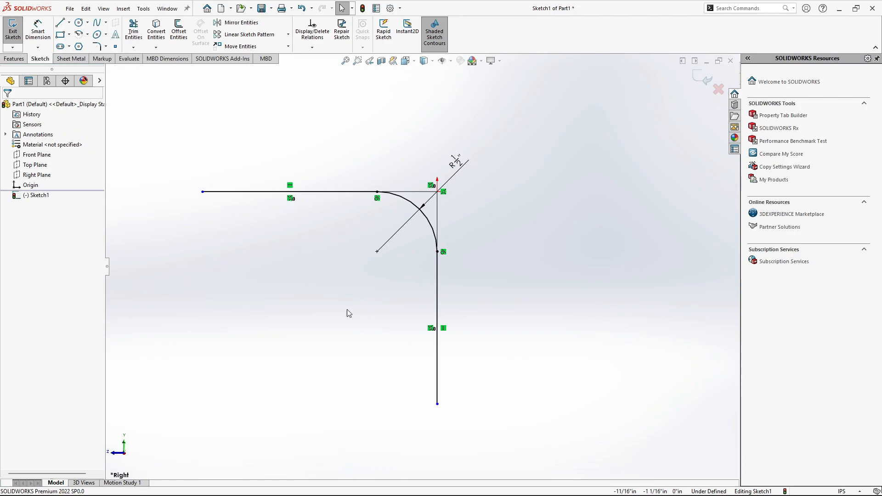
{"action": "left_click", "coordinate": [178, 33]}
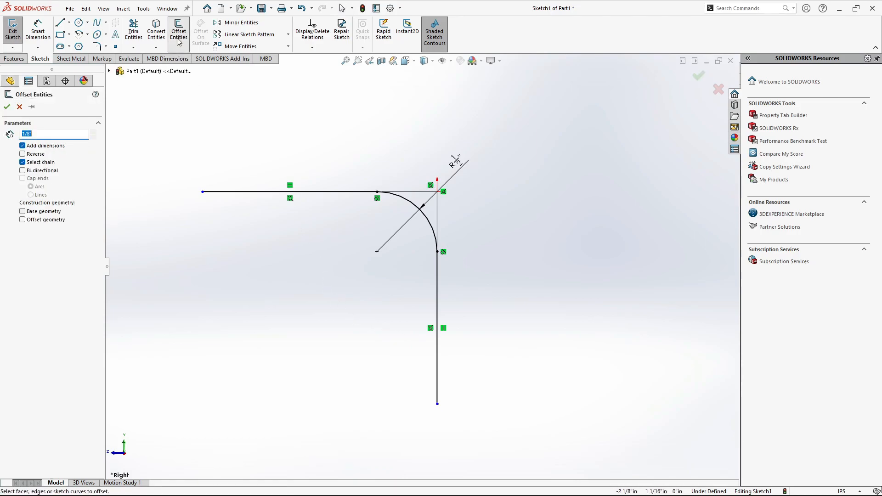
{"action": "type", "text": "1"}
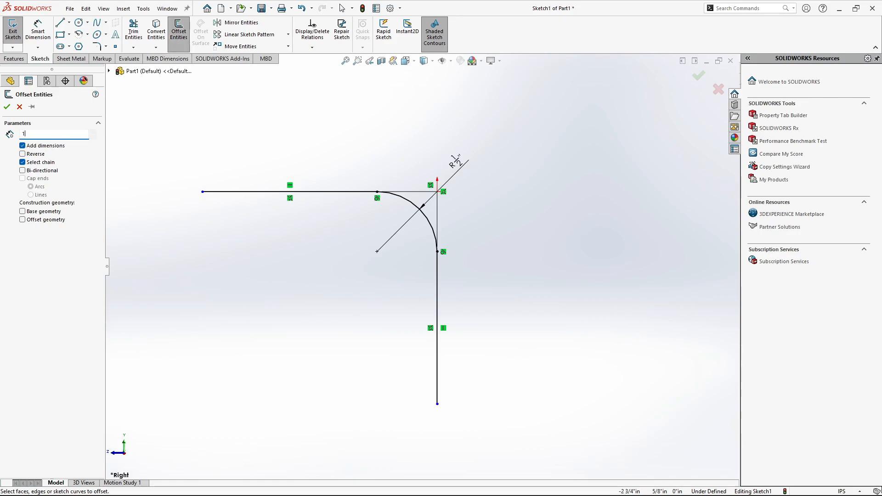
{"action": "type", "text": "/4"}
{"action": "left_click", "coordinate": [265, 191]}
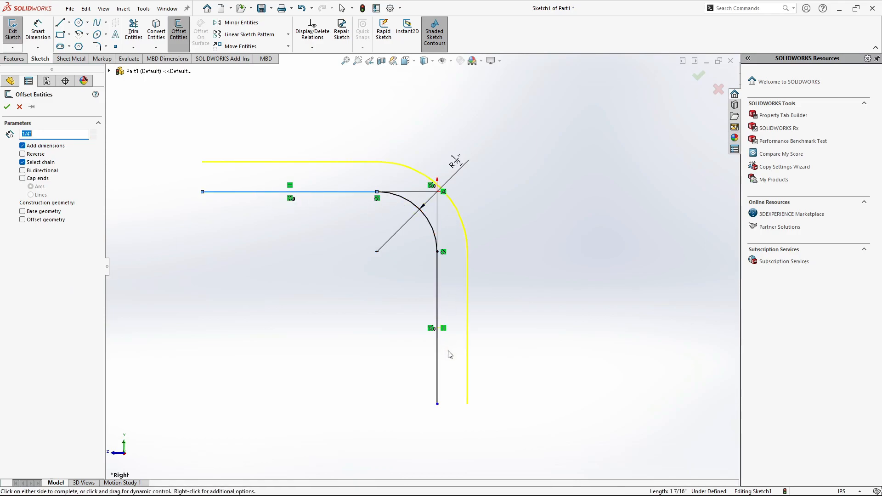
{"action": "left_click", "coordinate": [23, 179]}
{"action": "left_click", "coordinate": [31, 194]}
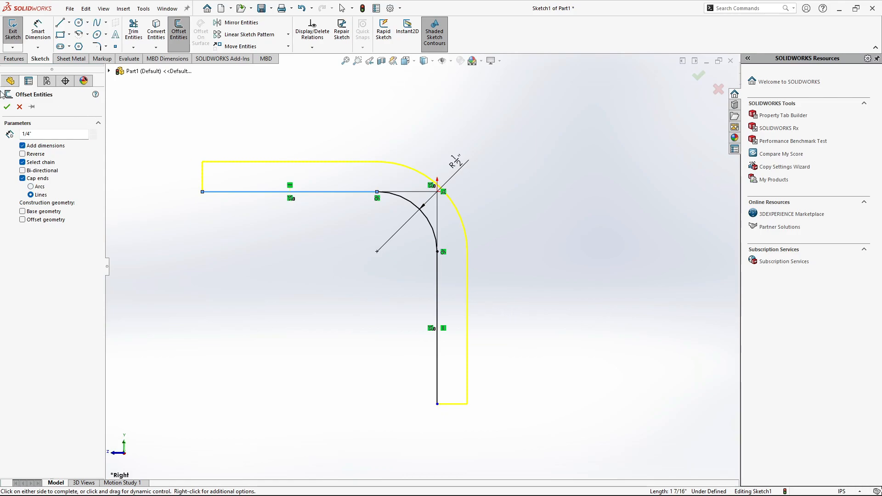
{"action": "left_click", "coordinate": [7, 107]}
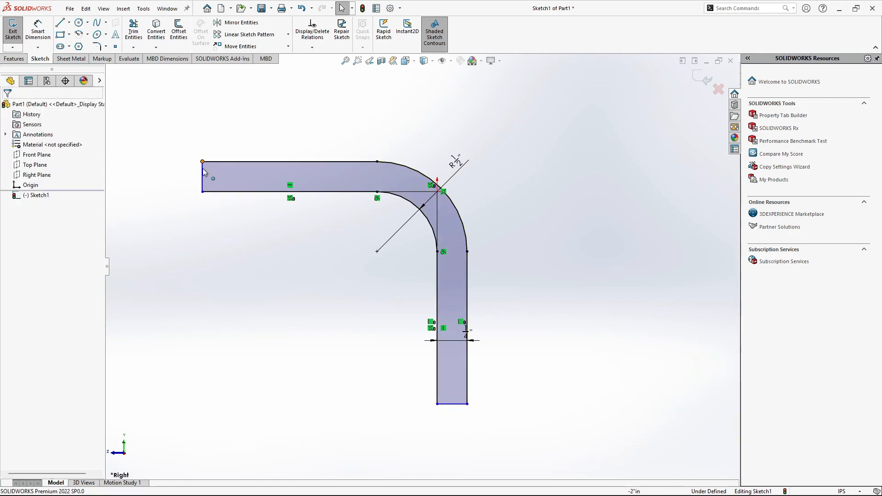
Dimension the profile's overall width from the horizontal leg's end to the vertical leg's outer line as 6"
{"action": "scroll", "coordinate": [421, 240], "scroll_direction": "down", "scroll_amount": 2}
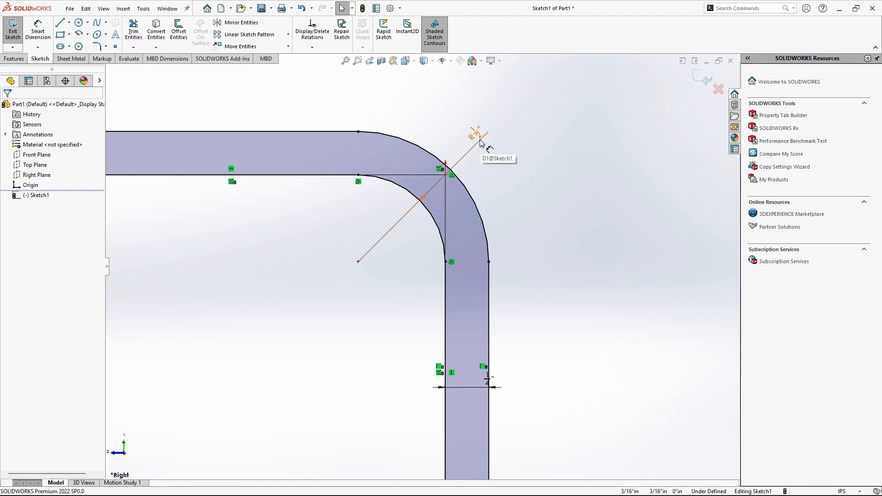
{"action": "scroll", "coordinate": [421, 266], "scroll_direction": "up", "scroll_amount": 2}
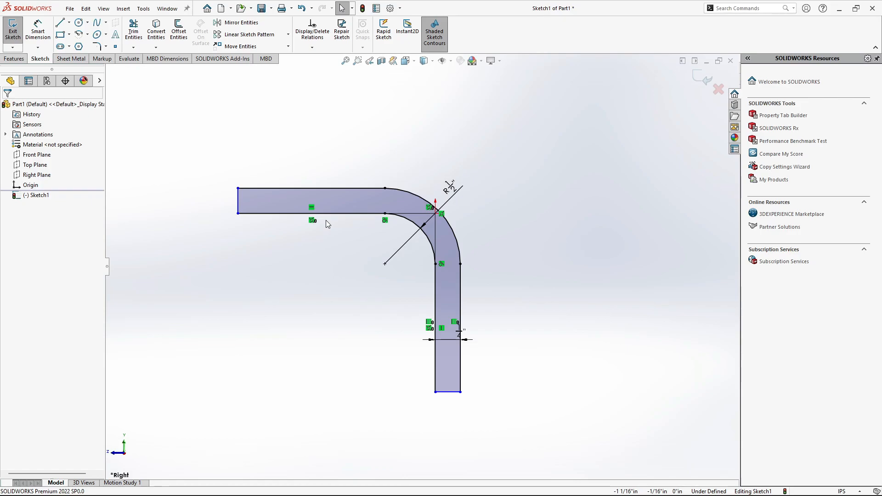
{"action": "key", "text": "alt+Tab"}
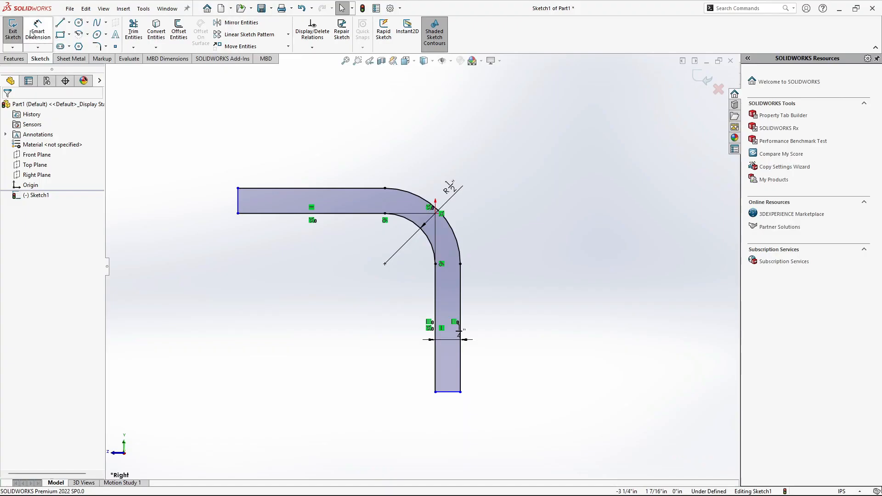
{"action": "left_click", "coordinate": [31, 33]}
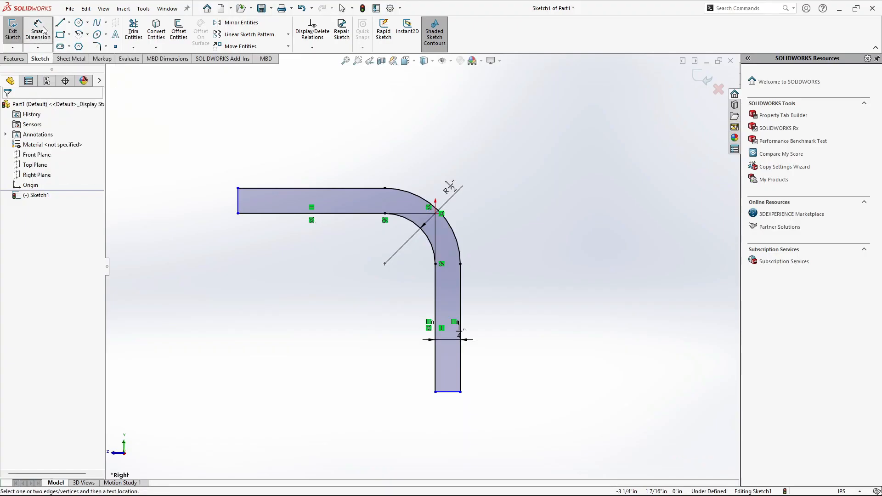
{"action": "left_click", "coordinate": [238, 203]}
{"action": "left_click", "coordinate": [462, 289]}
{"action": "left_click", "coordinate": [380, 123]}
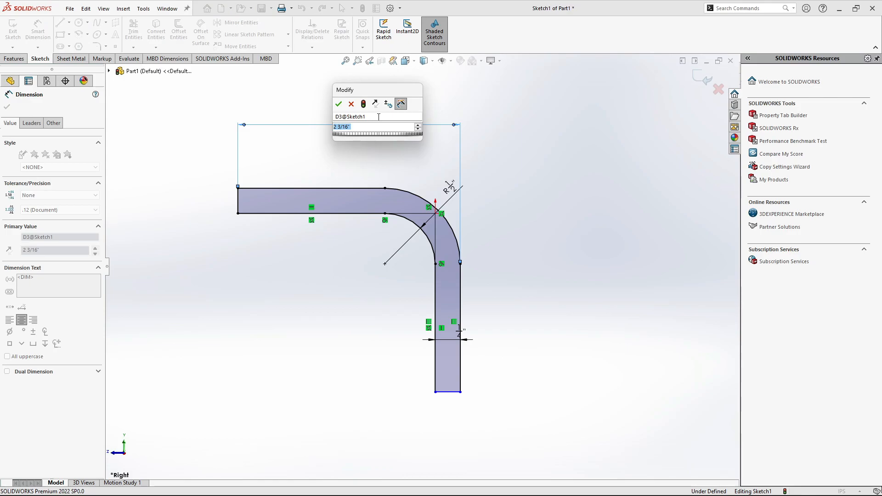
{"action": "type", "text": "6"}
{"action": "key", "text": "Return"}
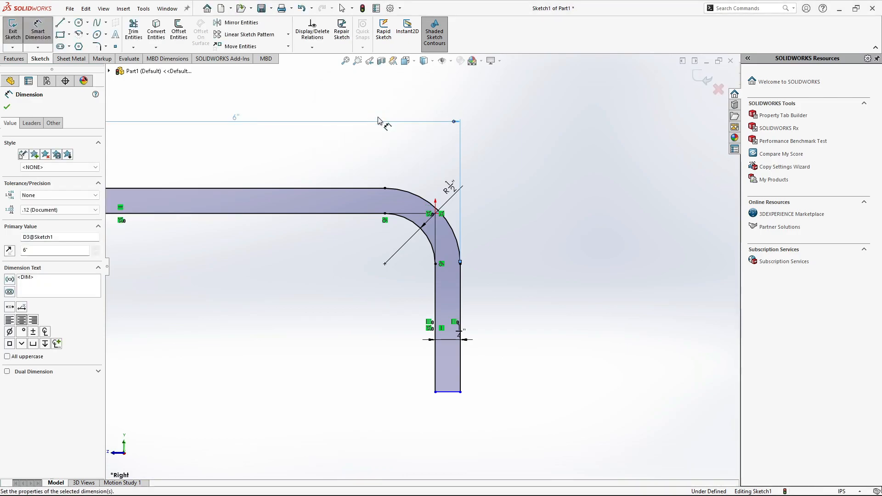
Dimension the profile's overall height from the horizontal leg's outer line to the vertical leg's lower end as 7"
{"action": "scroll", "coordinate": [386, 159], "scroll_direction": "up", "scroll_amount": 2}
{"action": "scroll", "coordinate": [399, 325], "scroll_direction": "down", "scroll_amount": 2}
{"action": "left_click", "coordinate": [384, 168]}
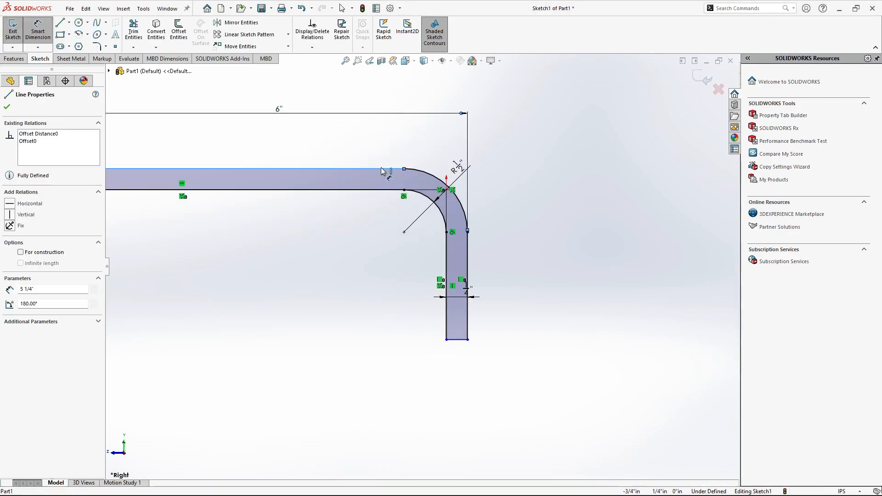
{"action": "left_click", "coordinate": [457, 340]}
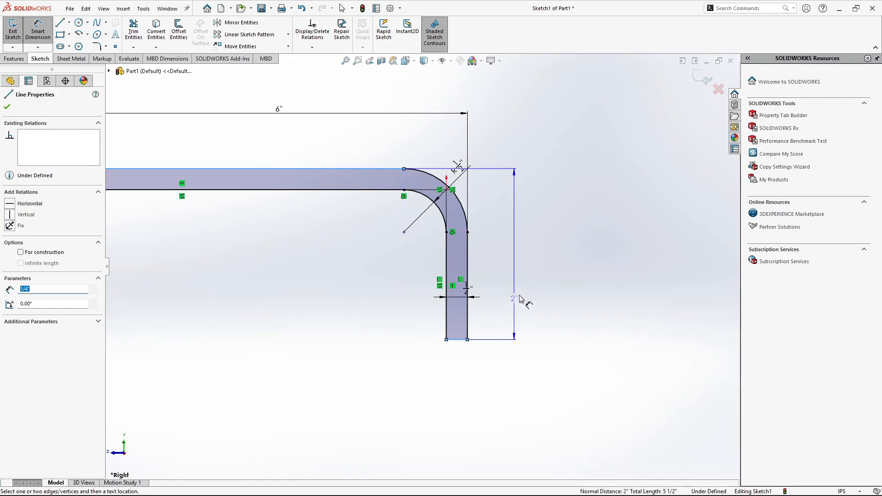
{"action": "left_click", "coordinate": [538, 282]}
{"action": "type", "text": "7"}
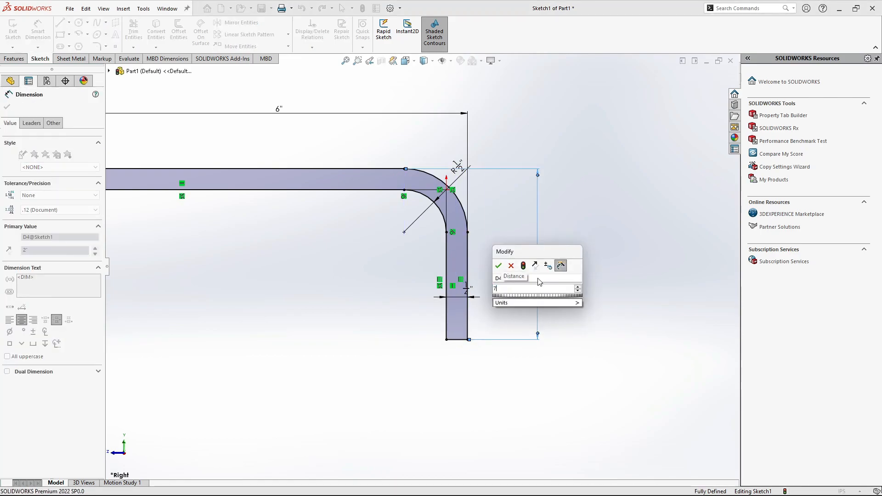
{"action": "key", "text": "Return"}
{"action": "scroll", "coordinate": [538, 281], "scroll_direction": "up", "scroll_amount": 6}
{"action": "scroll", "coordinate": [419, 324], "scroll_direction": "up", "scroll_amount": 1}
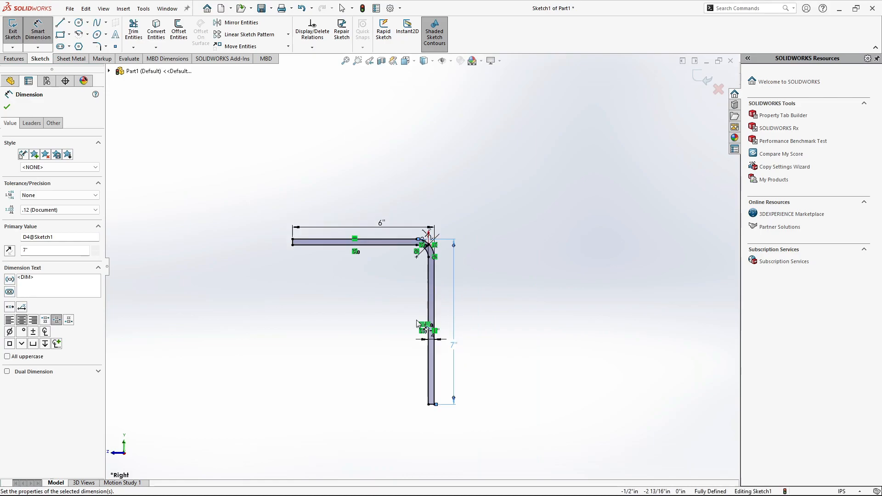
{"action": "scroll", "coordinate": [417, 324], "scroll_direction": "down", "scroll_amount": 2}
{"action": "key", "text": "Escape"}
{"action": "scroll", "coordinate": [401, 278], "scroll_direction": "down", "scroll_amount": 1}
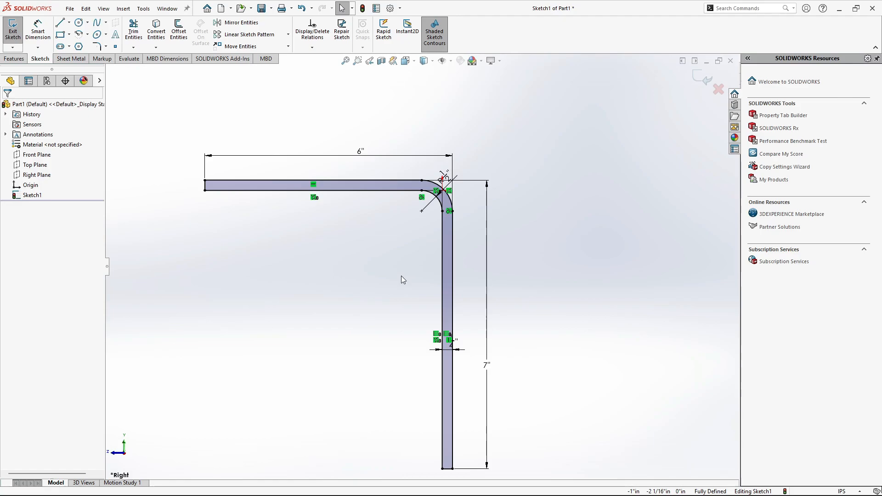
Check the part length in the Job 1.png reference drawing, and extrude the L-shaped profile blind to a depth of 4' 9 1/2"
{"action": "key", "text": "alt+Tab"}
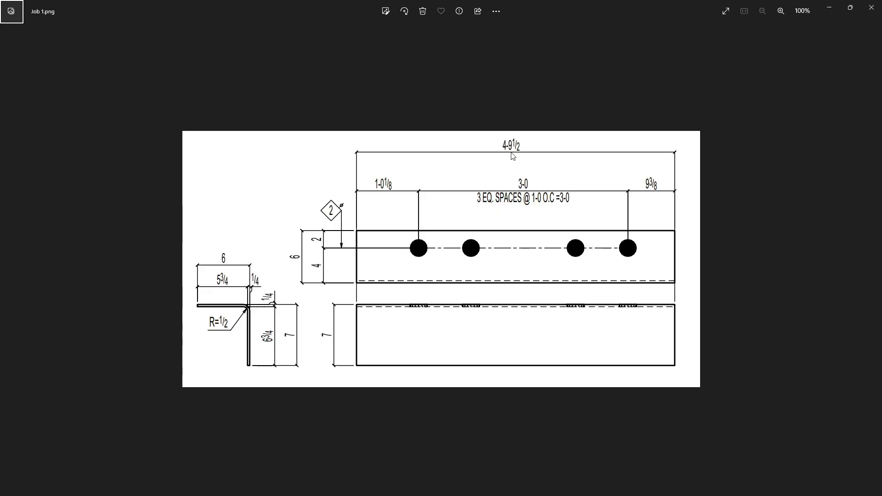
{"action": "key", "text": "alt+Tab"}
{"action": "left_click", "coordinate": [14, 58]}
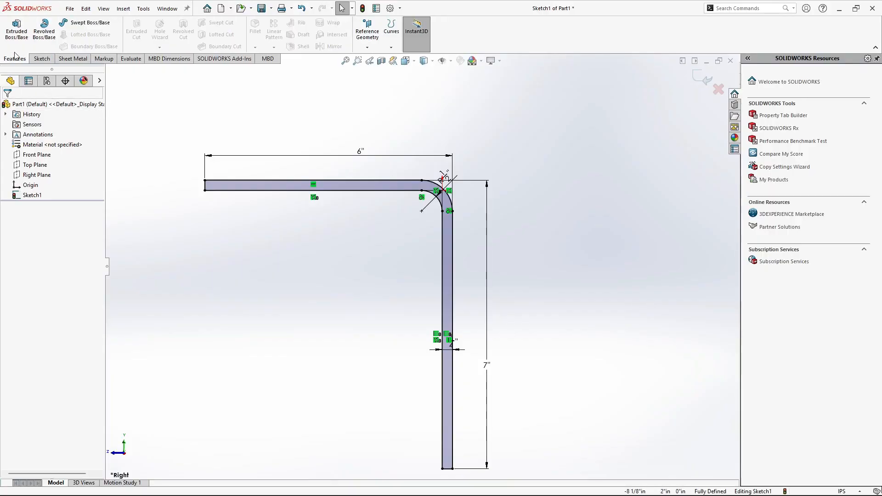
{"action": "left_click", "coordinate": [19, 32]}
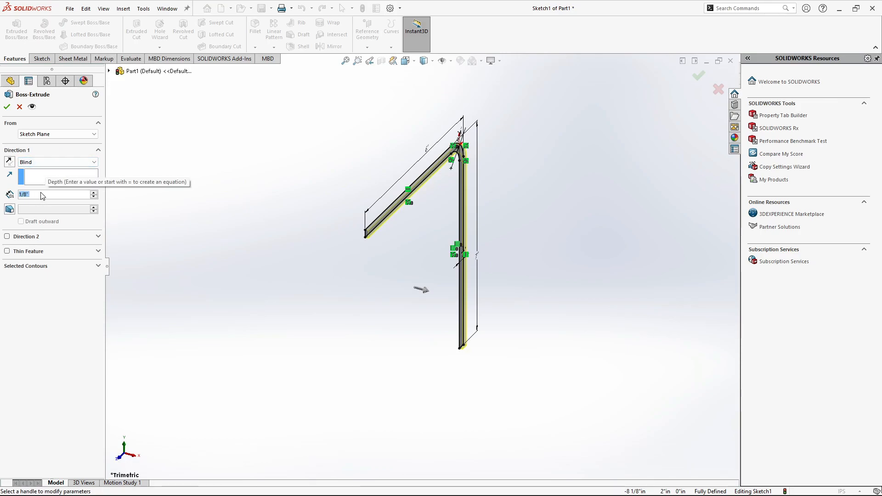
{"action": "type", "text": "4' 9 1/2\""}
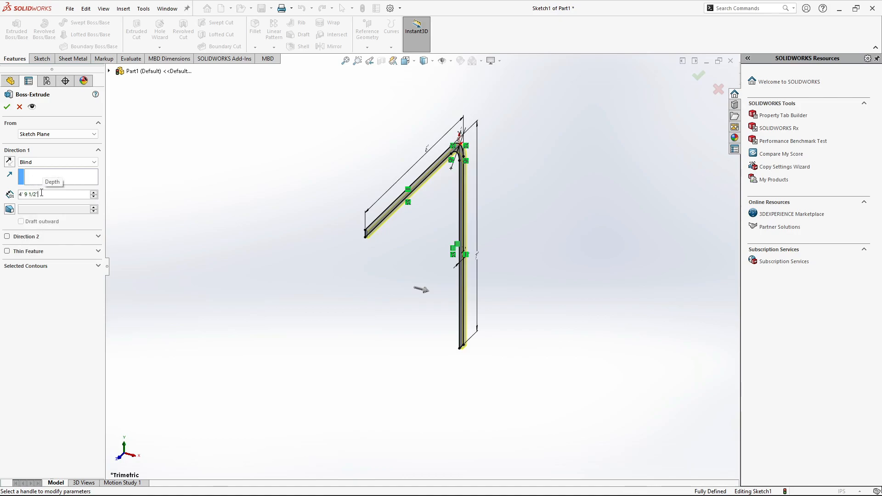
{"action": "key", "text": "Return"}
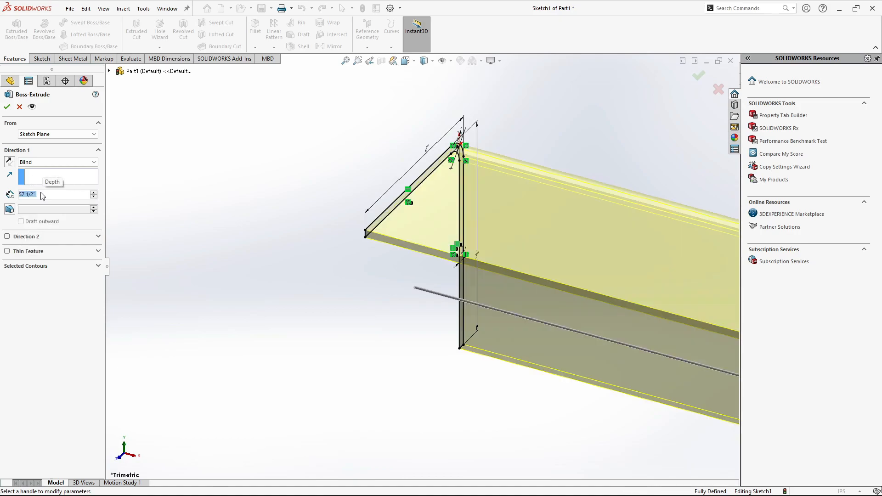
{"action": "left_click", "coordinate": [7, 106]}
{"action": "middle_click_drag", "start_coordinate": [276, 170], "coordinate": [348, 201]}
{"action": "scroll", "coordinate": [525, 290], "scroll_direction": "up", "scroll_amount": 7}
{"action": "scroll", "coordinate": [523, 291], "scroll_direction": "down", "scroll_amount": 4}
{"action": "middle_click_drag", "start_coordinate": [515, 286], "coordinate": [330, 351]}
{"action": "scroll", "coordinate": [339, 289], "scroll_direction": "down", "scroll_amount": 6}
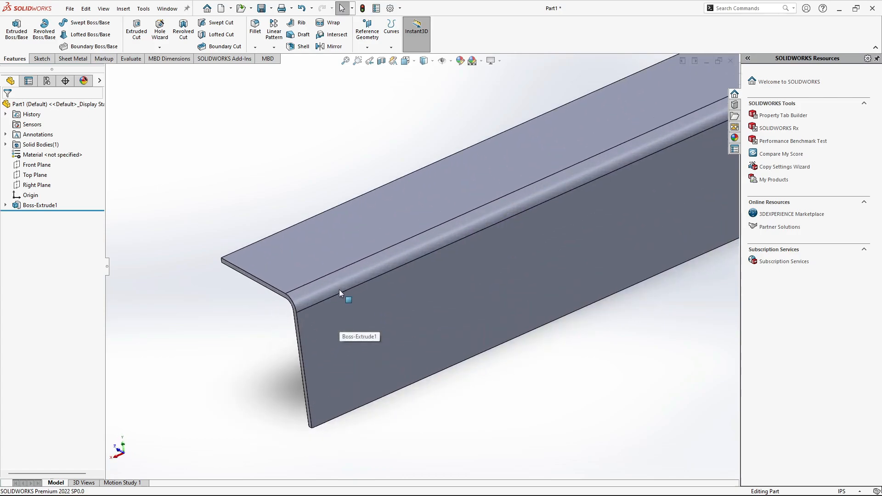
{"action": "scroll", "coordinate": [339, 290], "scroll_direction": "up", "scroll_amount": 6}
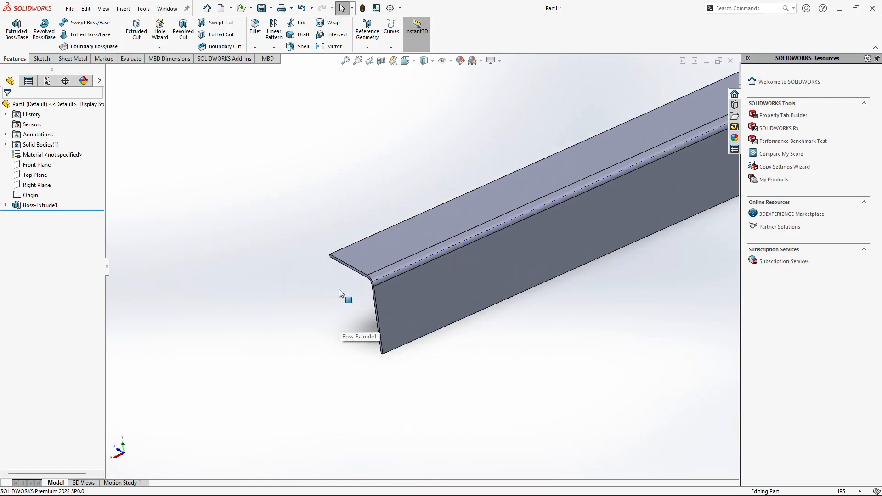
Look over the extruded angle from end to end and consult the Job 1 reference drawing
{"action": "scroll", "coordinate": [469, 284], "scroll_direction": "up", "scroll_amount": 2}
{"action": "scroll", "coordinate": [685, 208], "scroll_direction": "down", "scroll_amount": 3}
{"action": "middle_click_drag", "start_coordinate": [628, 217], "coordinate": [550, 226]}
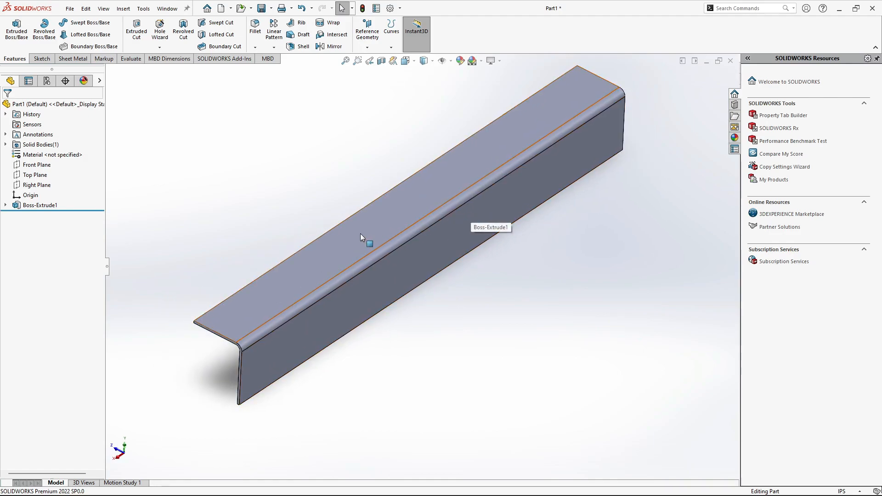
{"action": "scroll", "coordinate": [360, 233], "scroll_direction": "down", "scroll_amount": 2}
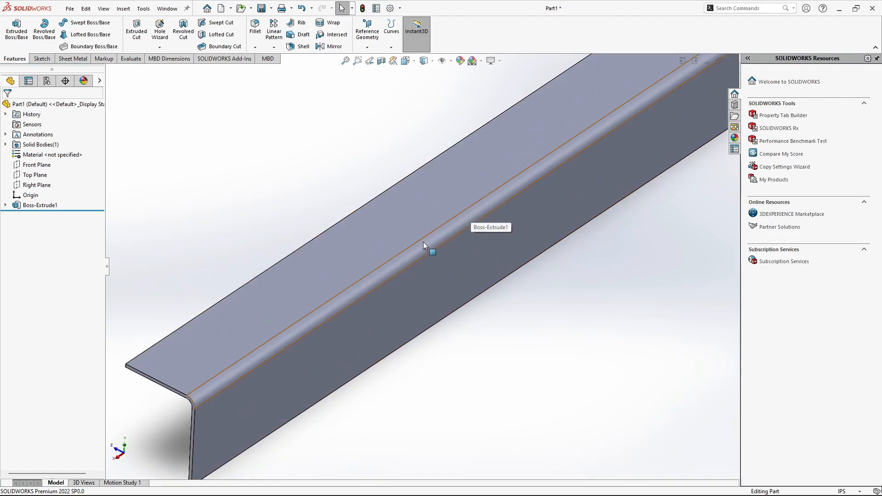
{"action": "scroll", "coordinate": [423, 241], "scroll_direction": "up", "scroll_amount": 2}
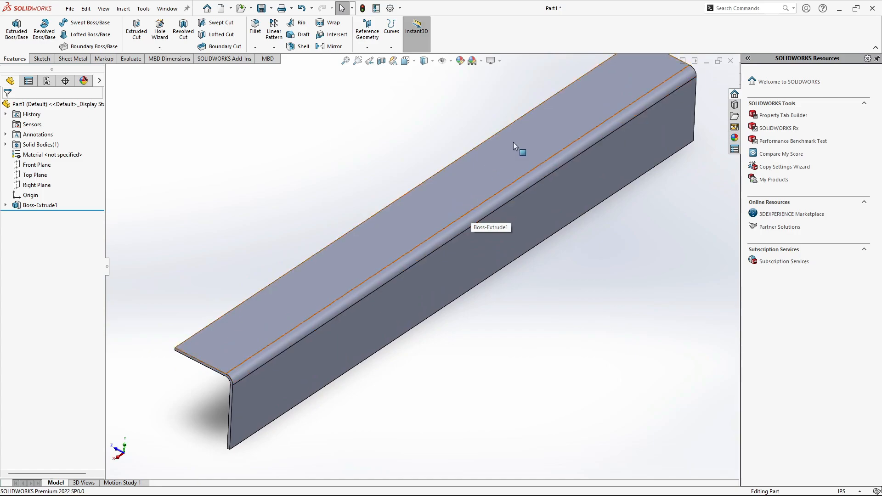
{"action": "key", "text": "alt+Tab"}
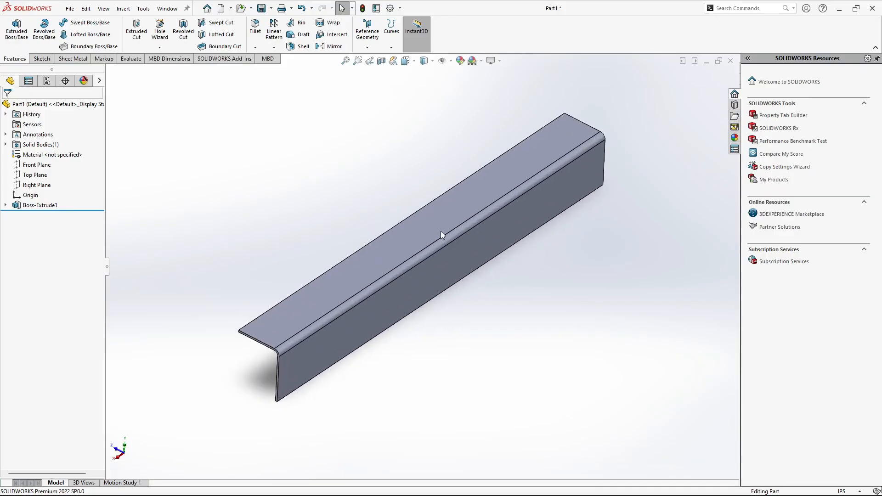
Start a sketch on the top face of the horizontal leg and view it square-on
{"action": "left_click", "coordinate": [440, 229]}
{"action": "scroll", "coordinate": [572, 164], "scroll_direction": "down", "scroll_amount": 5}
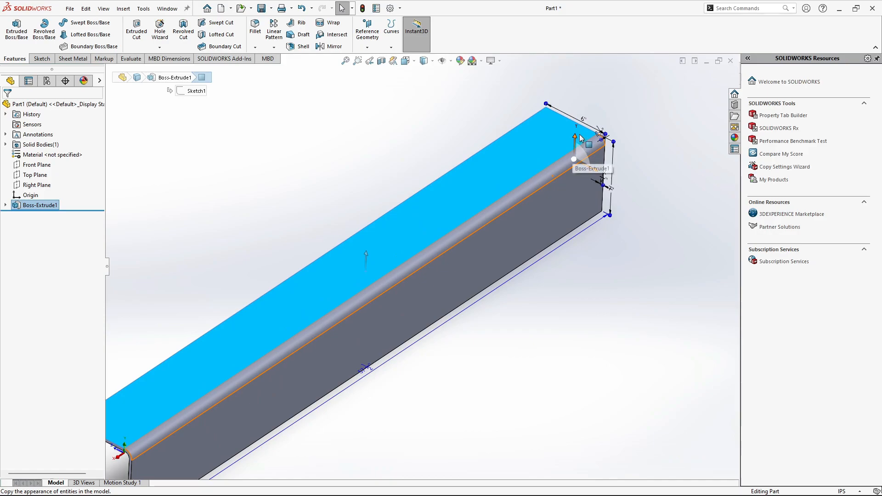
{"action": "scroll", "coordinate": [569, 164], "scroll_direction": "up", "scroll_amount": 5}
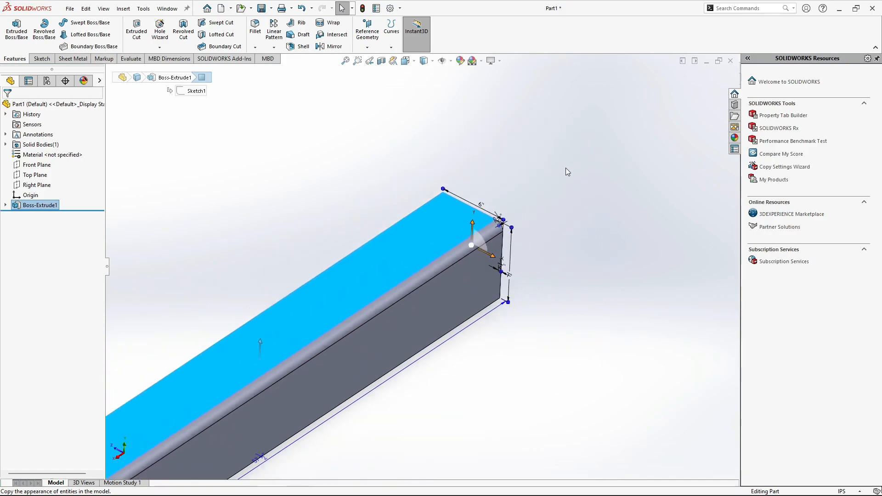
{"action": "scroll", "coordinate": [305, 352], "scroll_direction": "down", "scroll_amount": 3}
{"action": "scroll", "coordinate": [301, 342], "scroll_direction": "up", "scroll_amount": 2}
{"action": "scroll", "coordinate": [326, 304], "scroll_direction": "down", "scroll_amount": 4}
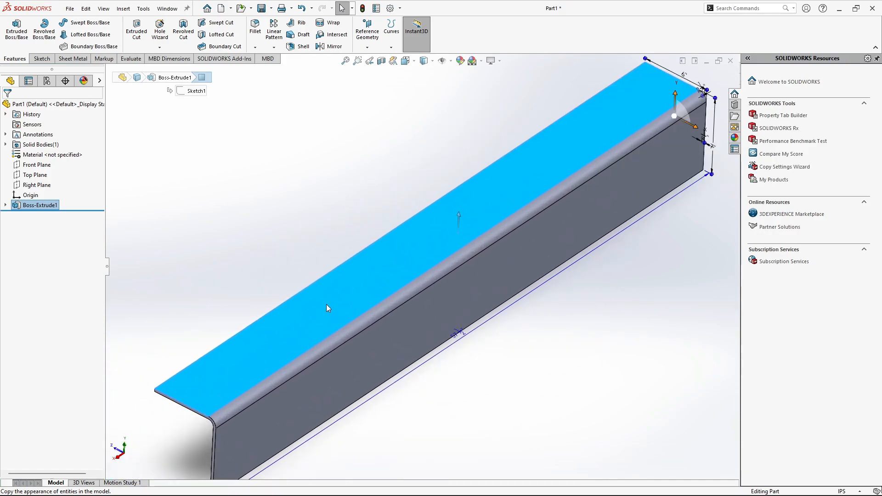
{"action": "left_click", "coordinate": [327, 303]}
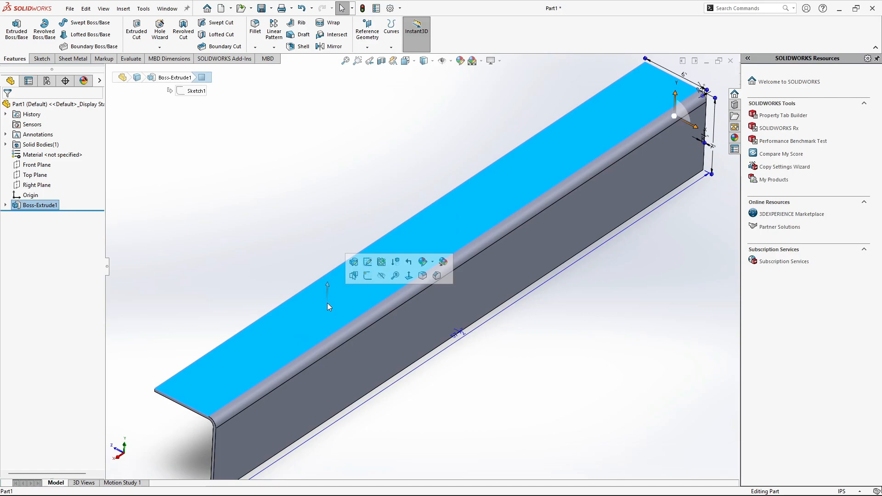
{"action": "left_click", "coordinate": [367, 276]}
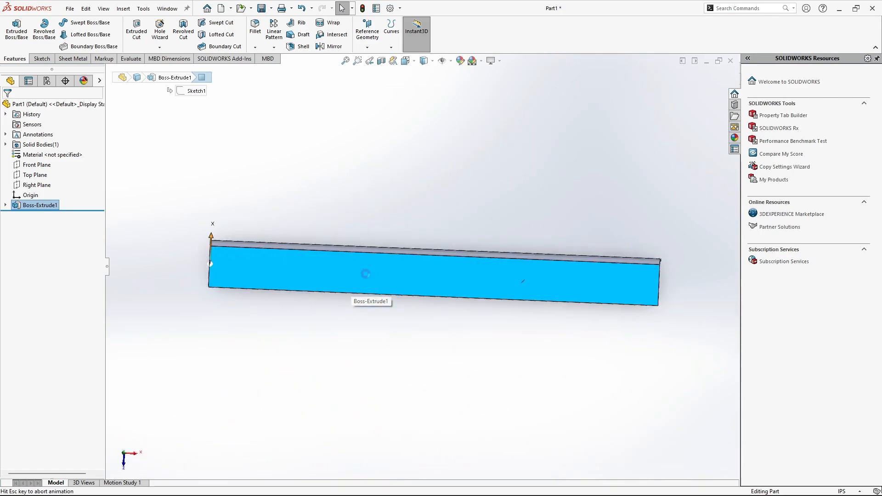
{"action": "middle_click_drag", "start_coordinate": [445, 260], "coordinate": [414, 361]}
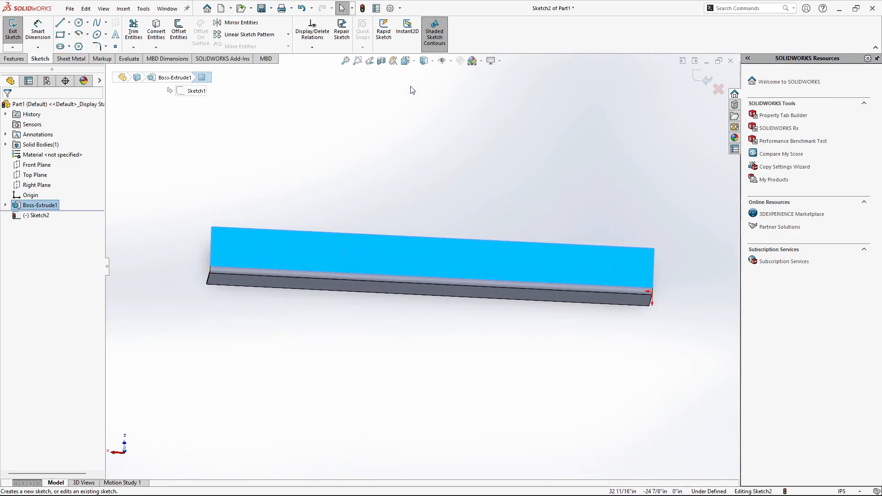
{"action": "left_click", "coordinate": [405, 60]}
{"action": "left_click", "coordinate": [345, 286]}
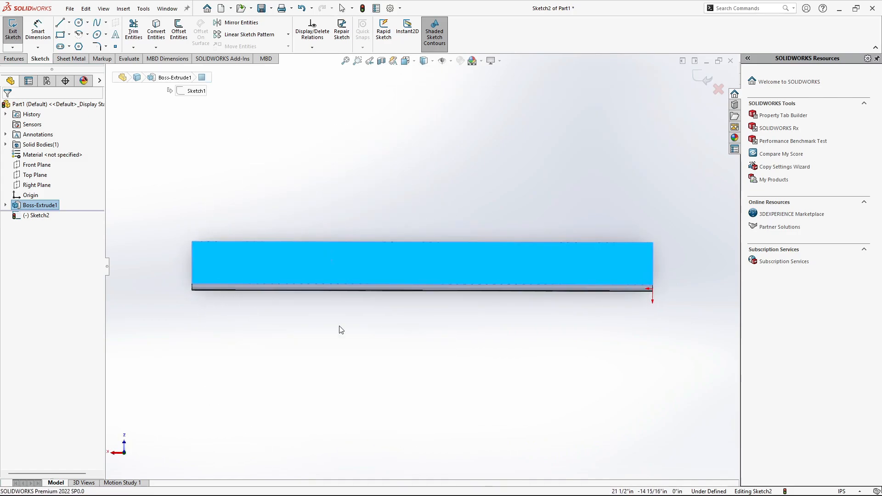
Sketch a circle about 2 9/16" in diameter on the top face, near the end farthest from the origin
{"action": "scroll", "coordinate": [230, 285], "scroll_direction": "down", "scroll_amount": 3}
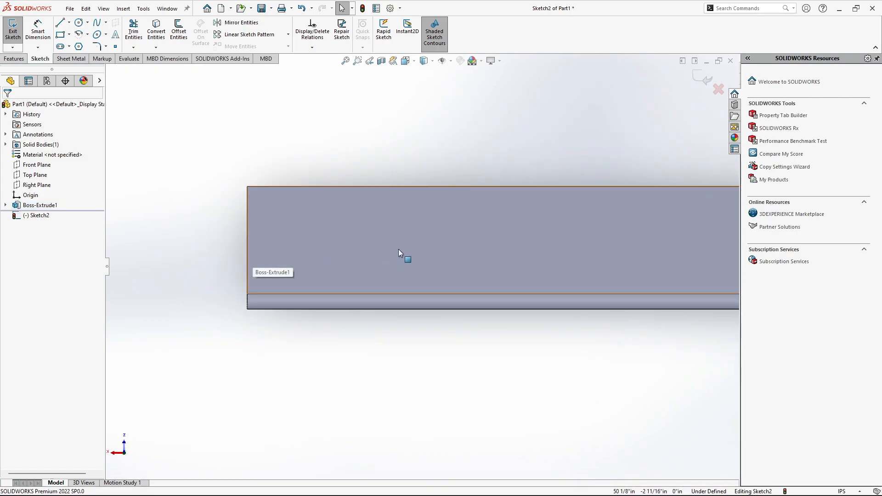
{"action": "scroll", "coordinate": [398, 249], "scroll_direction": "down", "scroll_amount": 2}
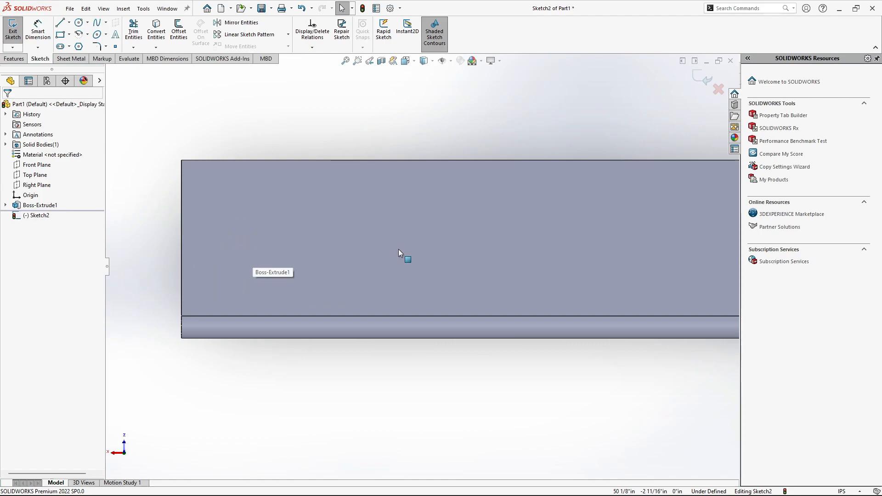
{"action": "left_click", "coordinate": [80, 23]}
{"action": "left_click", "coordinate": [337, 230]}
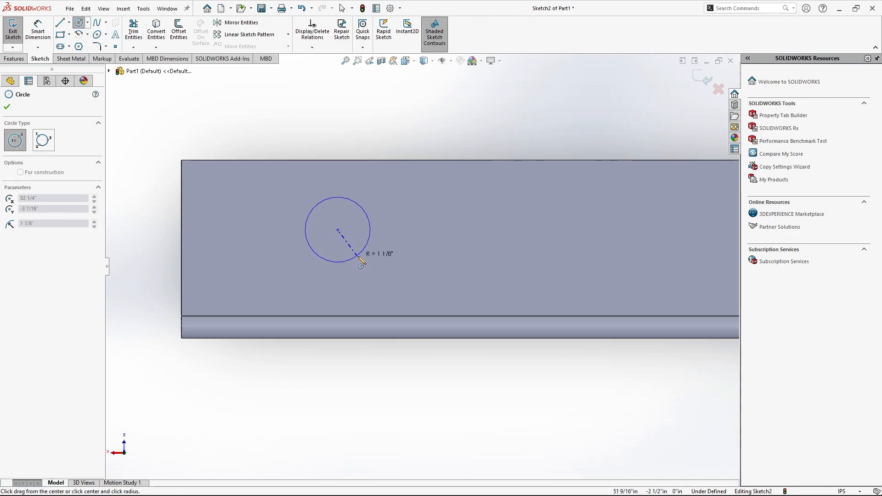
{"action": "left_click", "coordinate": [364, 258]}
{"action": "key", "text": "Escape"}
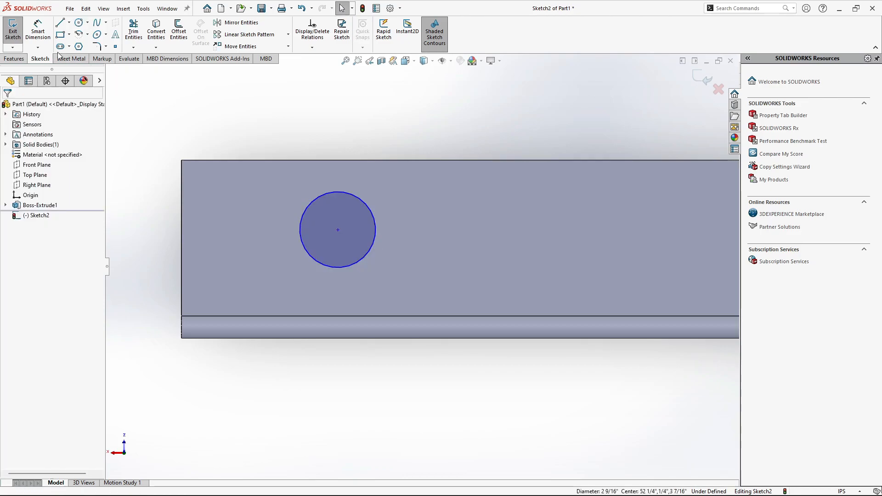
Dimension the circle's diameter as 2"
{"action": "left_click", "coordinate": [37, 33]}
{"action": "left_click", "coordinate": [316, 258]}
{"action": "left_click", "coordinate": [482, 379]}
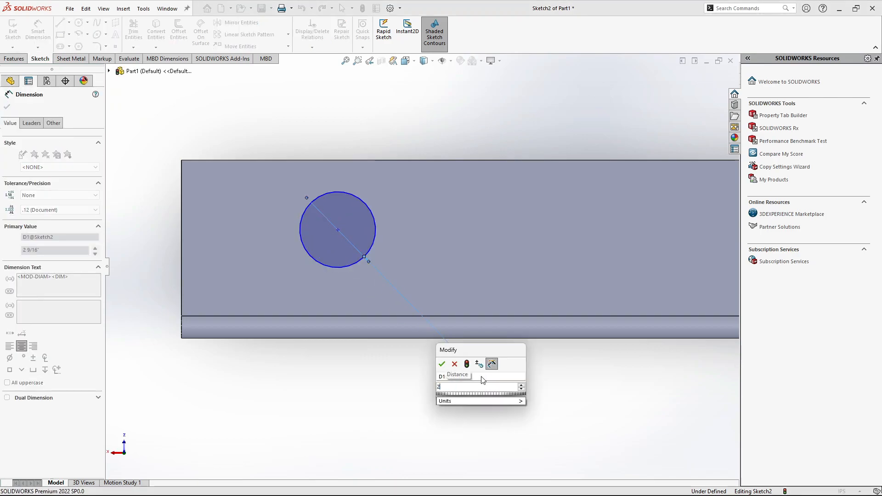
{"action": "key", "text": "Return"}
{"action": "key", "text": "Escape"}
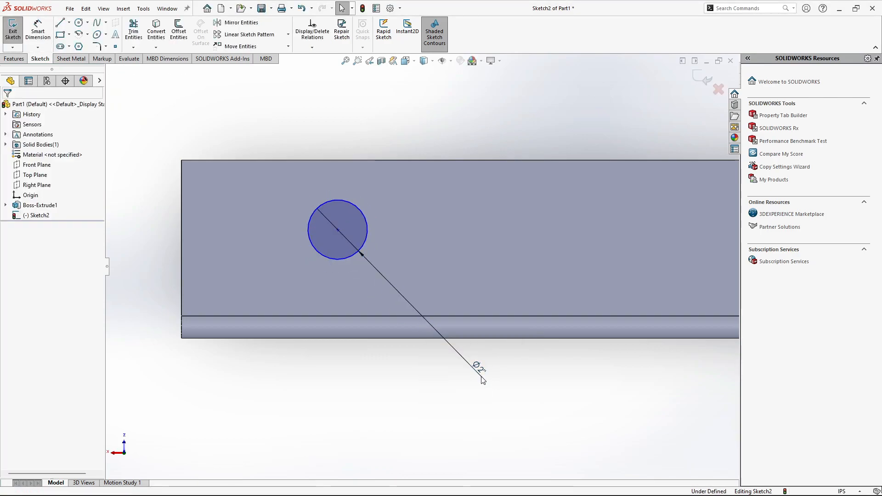
Dimension the circle's centre from the face's nearer short end edge as 1' 1/8"
{"action": "scroll", "coordinate": [323, 222], "scroll_direction": "down", "scroll_amount": 2}
{"action": "scroll", "coordinate": [324, 222], "scroll_direction": "up", "scroll_amount": 1}
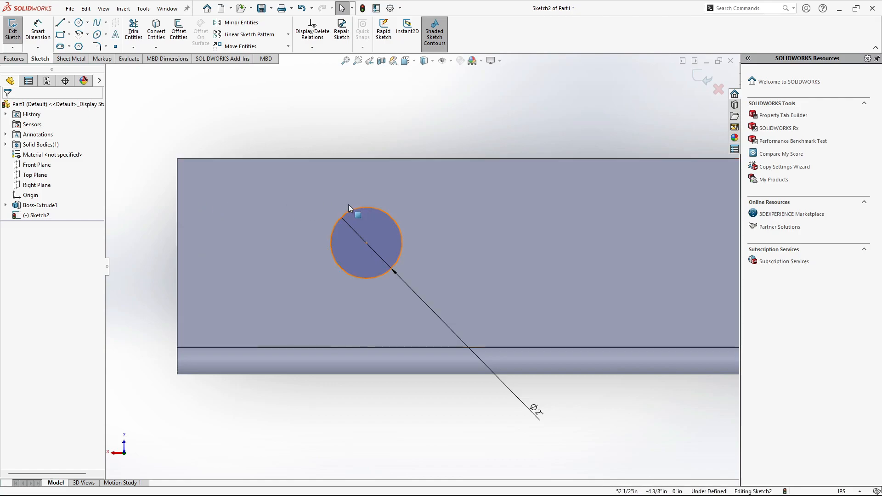
{"action": "left_click", "coordinate": [38, 29]}
{"action": "left_click", "coordinate": [179, 204]}
{"action": "left_click", "coordinate": [367, 208]}
{"action": "left_click", "coordinate": [305, 108]}
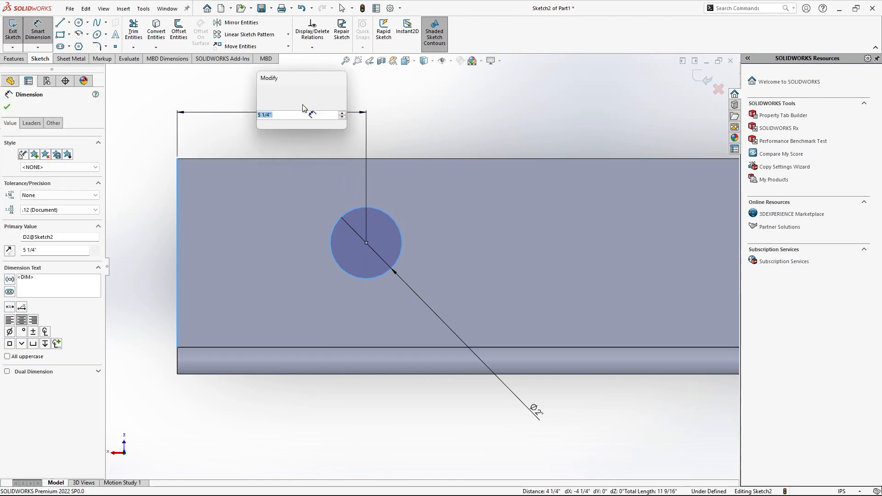
{"action": "type", "text": "1"}
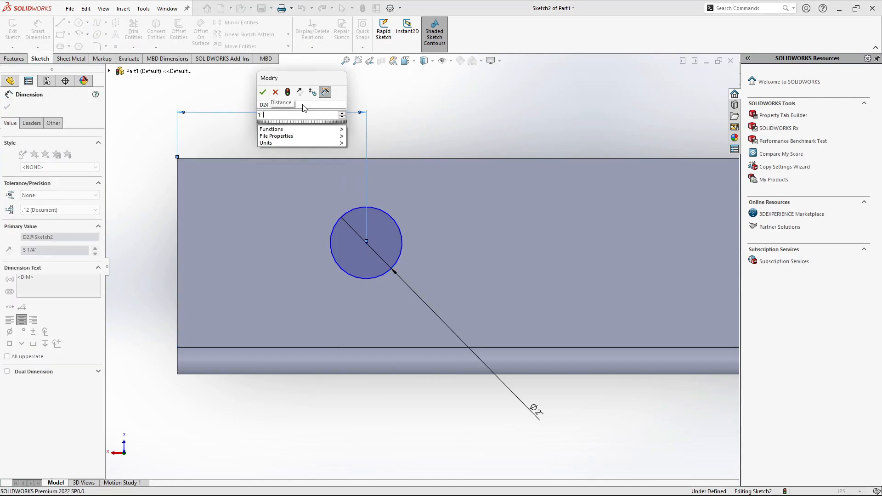
{"action": "type", "text": "' 1/8"}
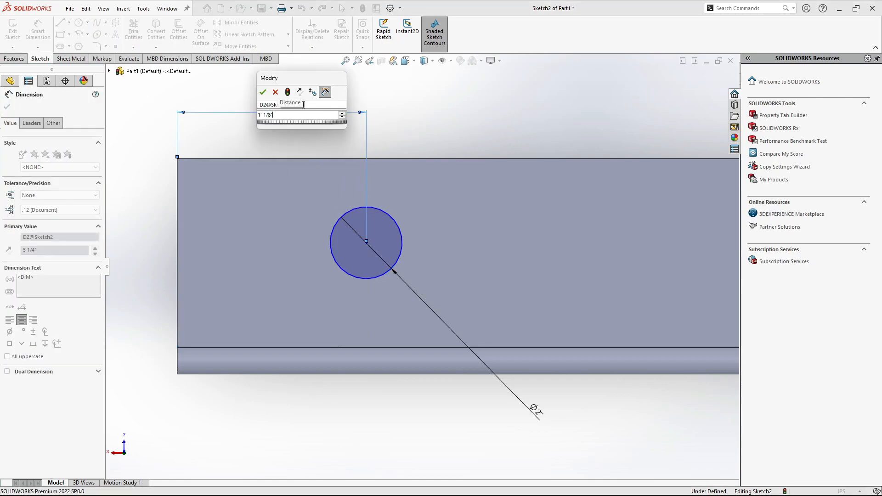
{"action": "key", "text": "Return"}
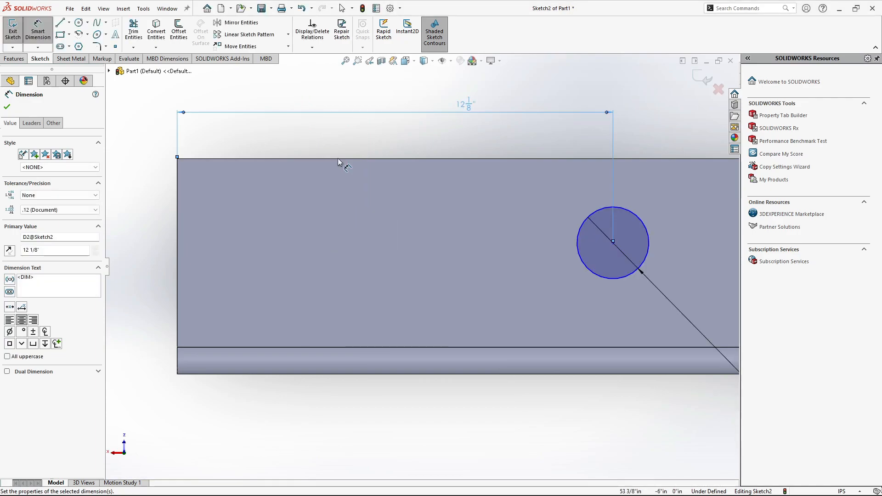
Dimension the circle's centre from the long outer edge of the horizontal leg as 2"
{"action": "left_click", "coordinate": [633, 159]}
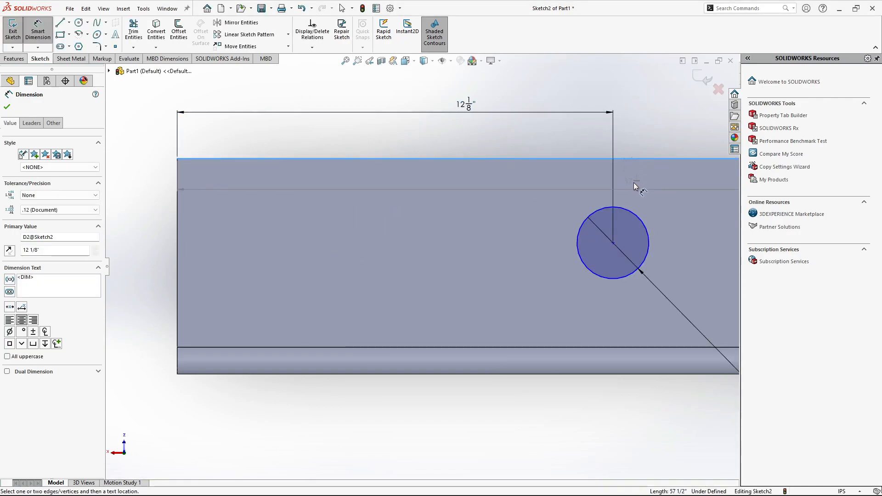
{"action": "left_click", "coordinate": [637, 216]}
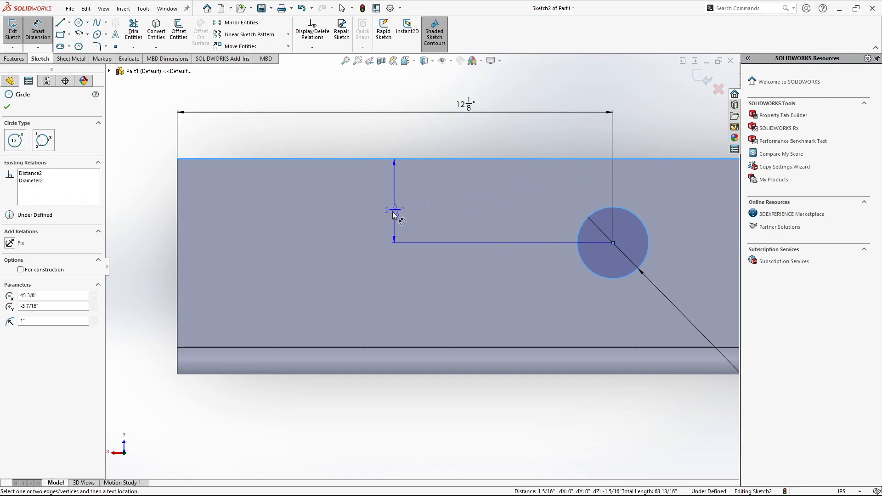
{"action": "left_click", "coordinate": [143, 202]}
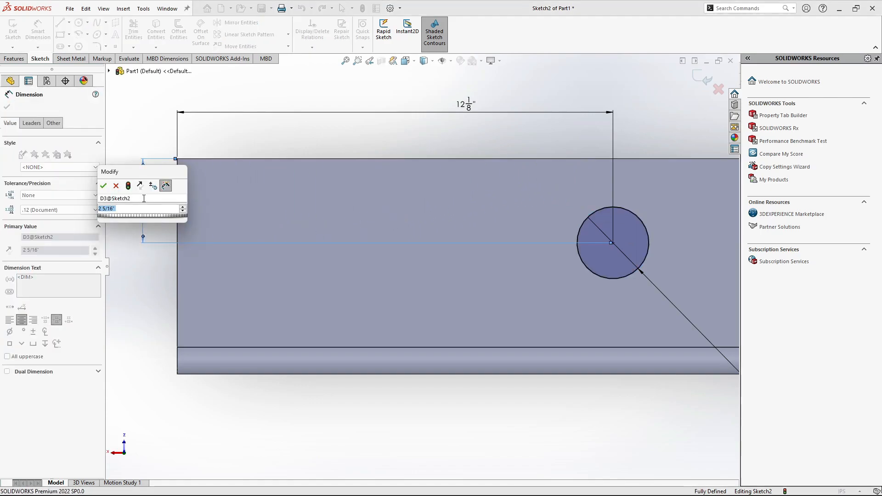
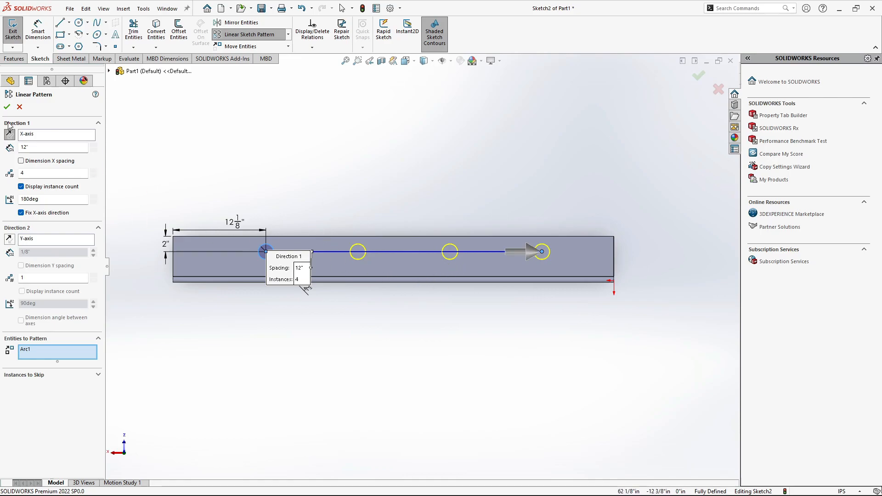
Complete the linear sketch pattern of the circle along the leg with 4 instances at 12" spacing and 180deg
{"action": "left_click", "coordinate": [7, 106]}
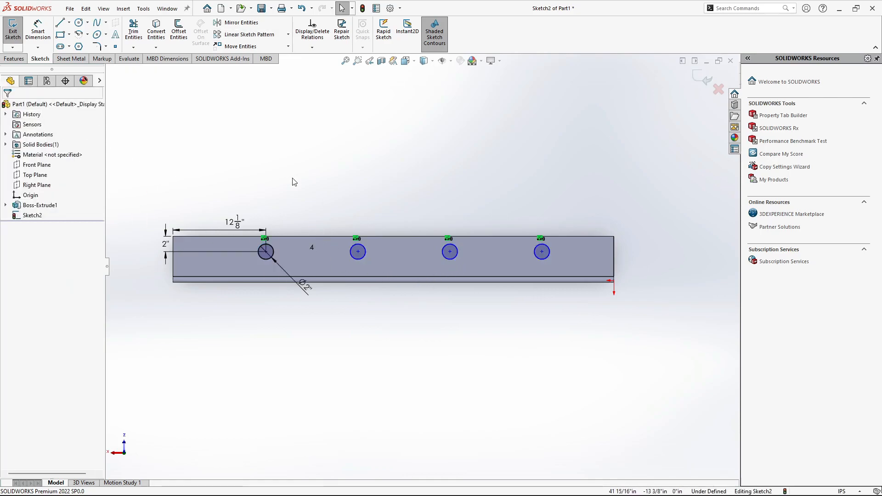
{"action": "scroll", "coordinate": [342, 276], "scroll_direction": "down", "scroll_amount": 3}
{"action": "key", "text": "f"}
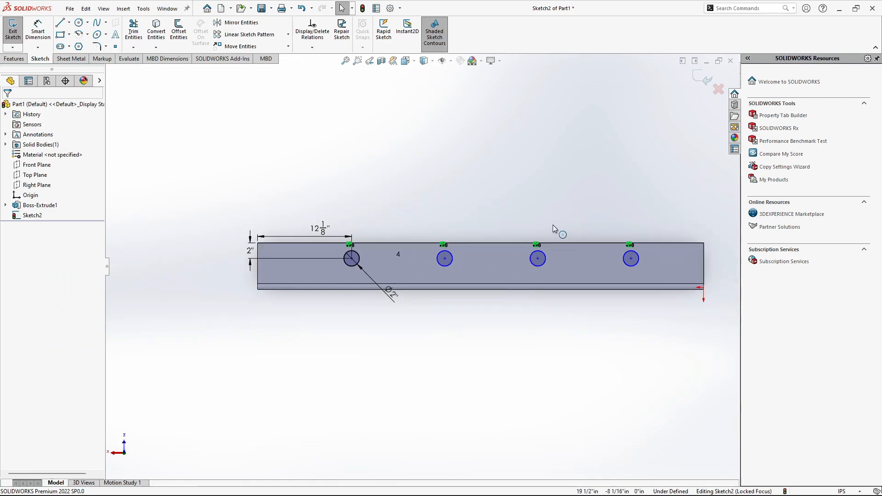
{"action": "scroll", "coordinate": [637, 274], "scroll_direction": "down", "scroll_amount": 1}
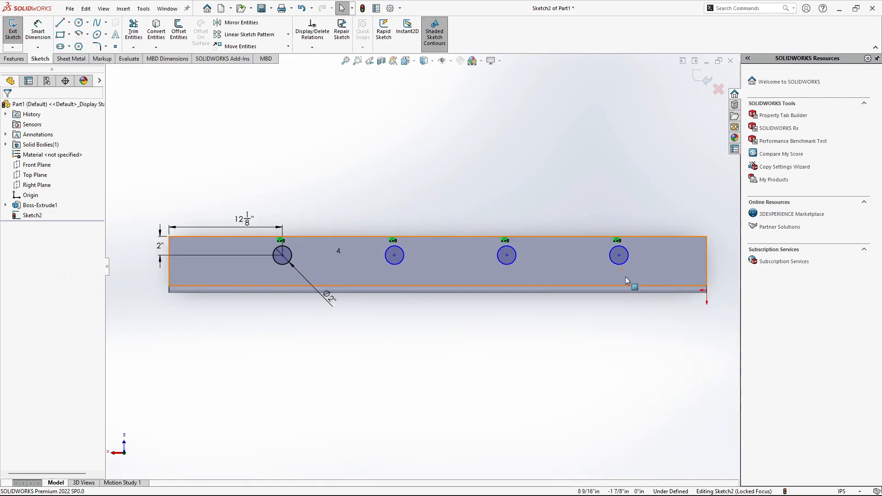
Cut the four patterned circles out of the horizontal leg with a Through All extruded cut
{"action": "left_click", "coordinate": [473, 287]}
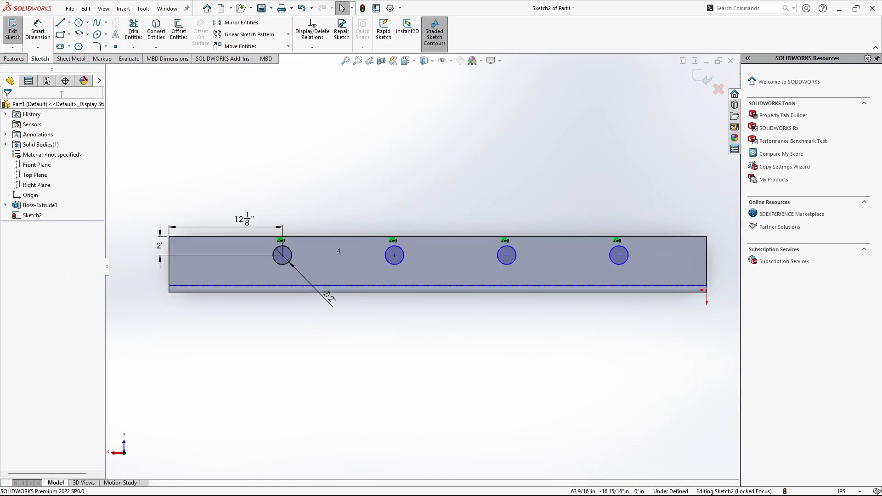
{"action": "left_click", "coordinate": [13, 60]}
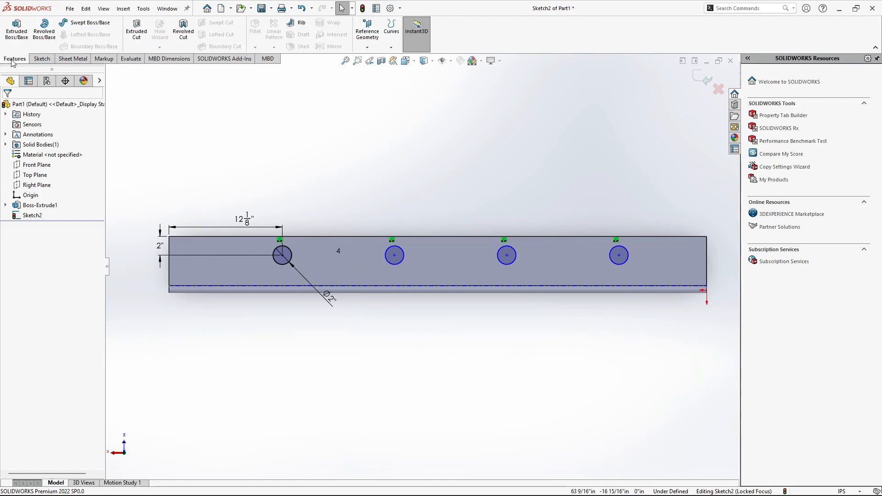
{"action": "left_click", "coordinate": [140, 40]}
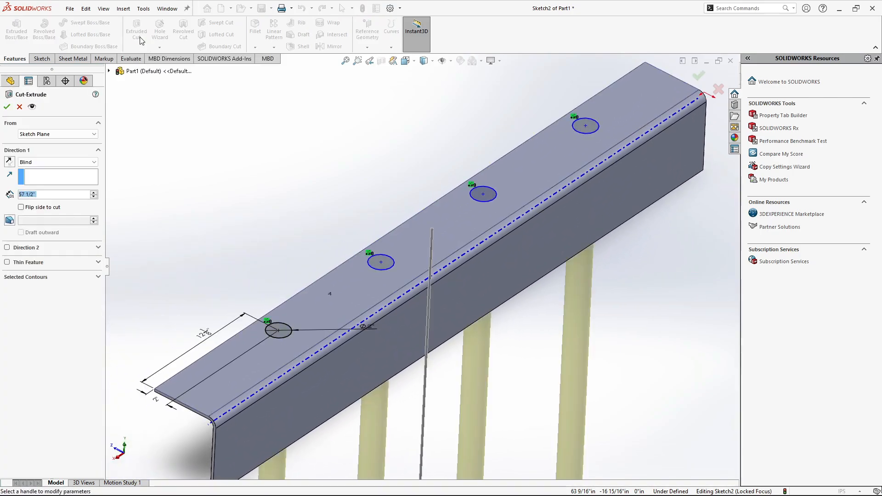
{"action": "left_click", "coordinate": [34, 163]}
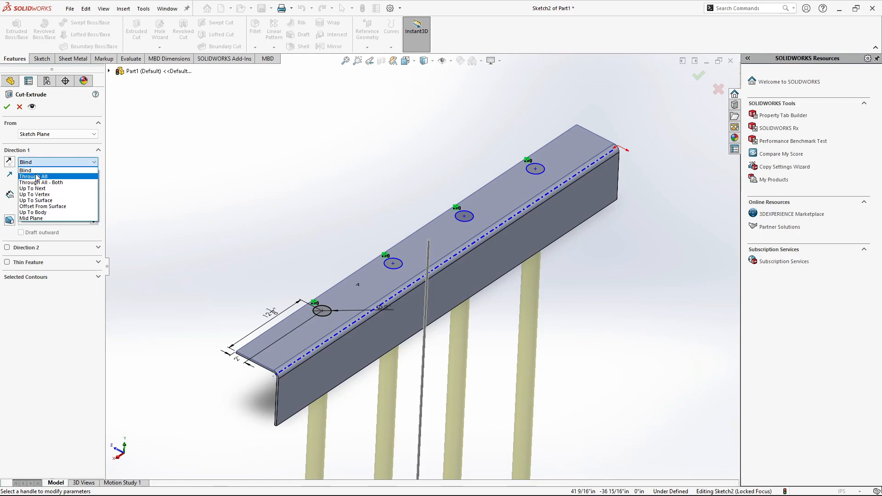
{"action": "left_click", "coordinate": [36, 177]}
{"action": "scroll", "coordinate": [356, 311], "scroll_direction": "down", "scroll_amount": 3}
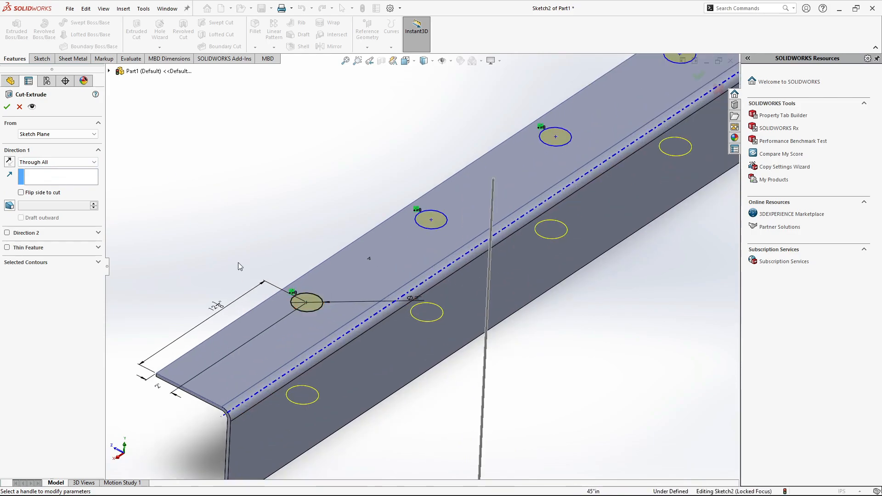
{"action": "left_click", "coordinate": [7, 107]}
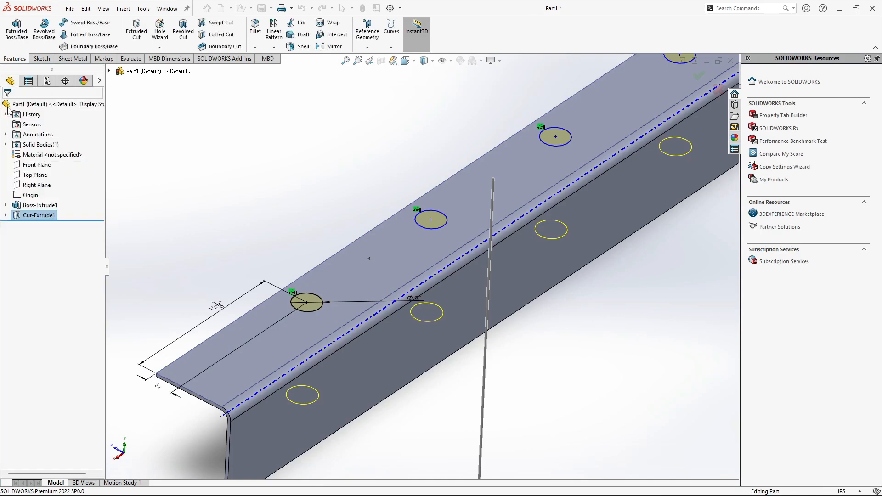
Start converting the angle to sheet metal with the vertical leg's large outer face as the fixed entity
{"action": "key", "text": "f"}
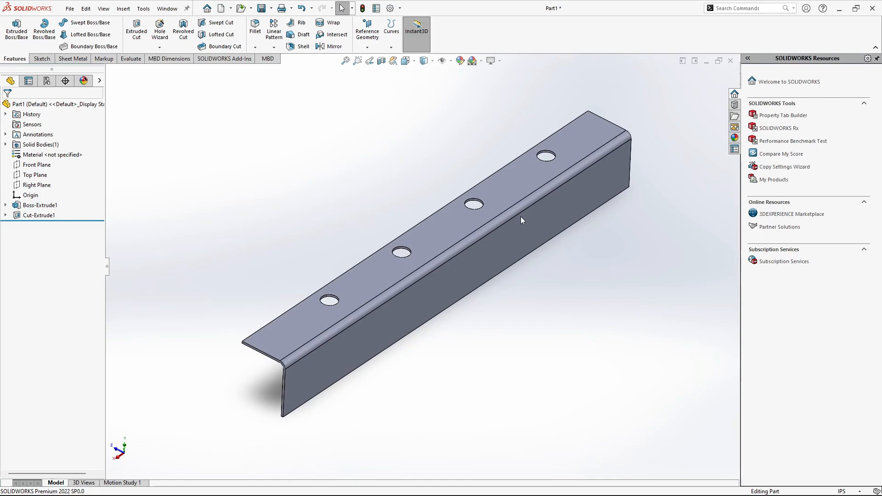
{"action": "scroll", "coordinate": [424, 302], "scroll_direction": "down", "scroll_amount": 2}
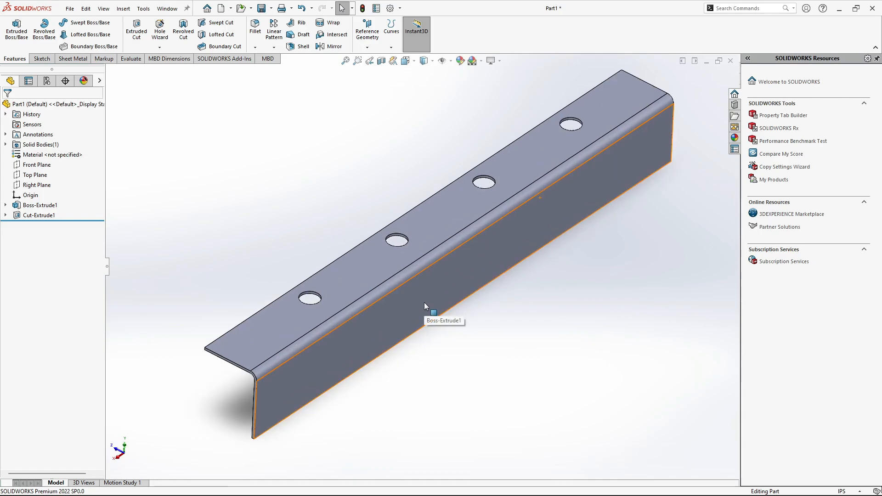
{"action": "left_click", "coordinate": [74, 59]}
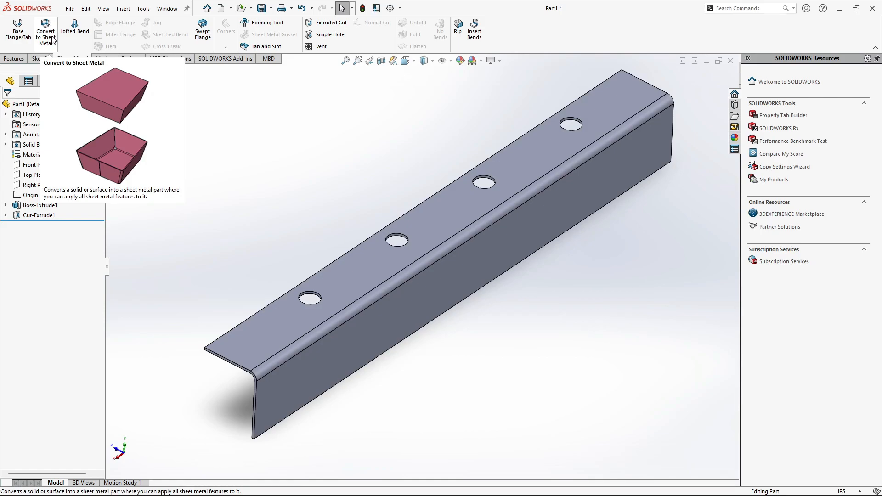
{"action": "scroll", "coordinate": [337, 319], "scroll_direction": "down", "scroll_amount": 3}
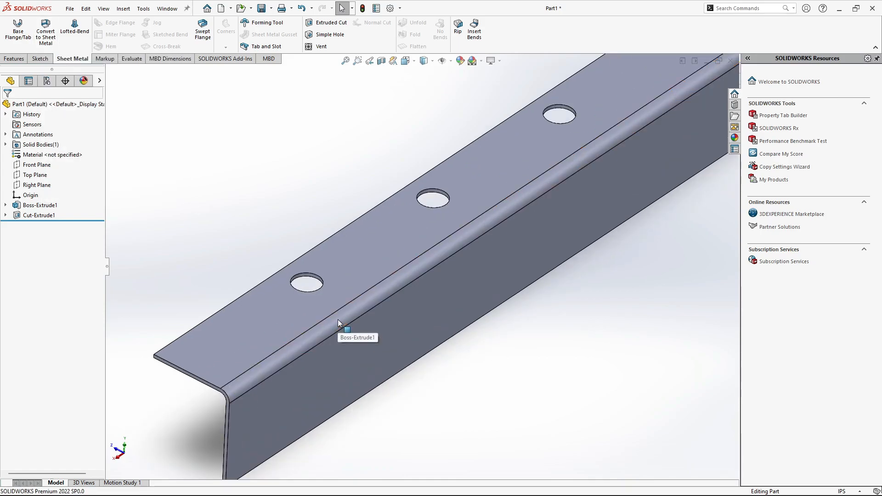
{"action": "scroll", "coordinate": [357, 320], "scroll_direction": "up", "scroll_amount": 2}
{"action": "scroll", "coordinate": [381, 318], "scroll_direction": "down", "scroll_amount": 2}
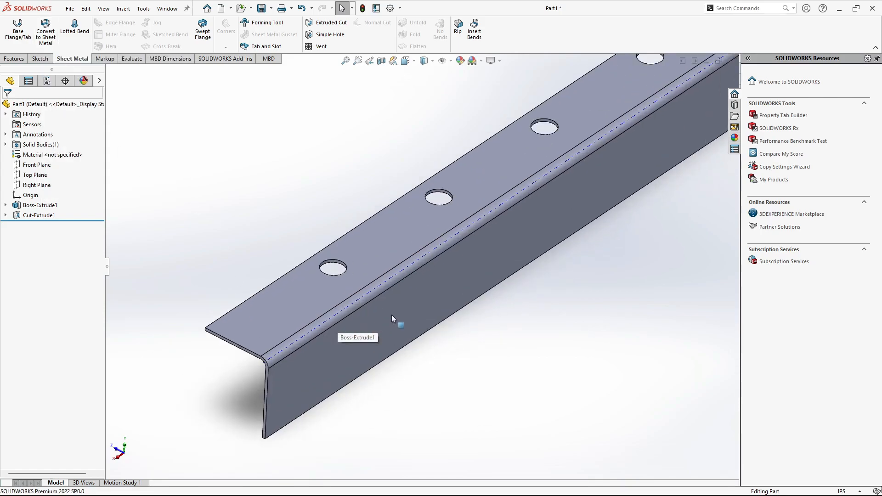
{"action": "left_click", "coordinate": [51, 37]}
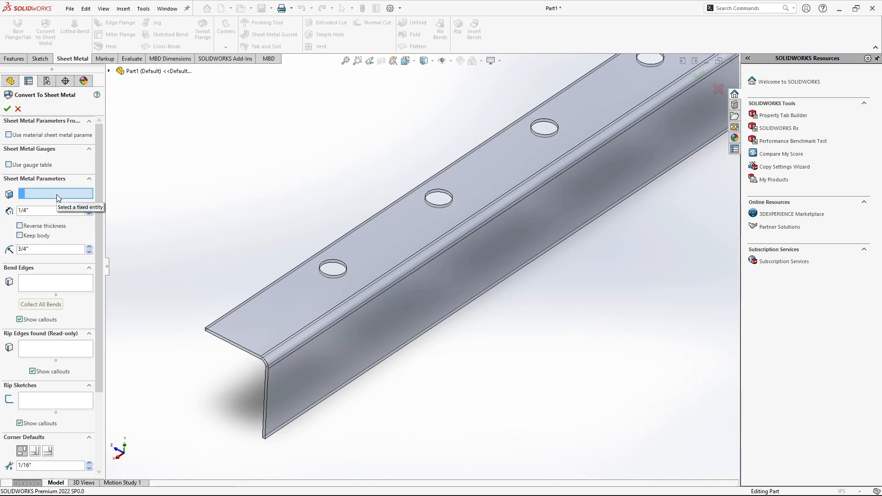
{"action": "scroll", "coordinate": [426, 251], "scroll_direction": "up", "scroll_amount": 3}
{"action": "scroll", "coordinate": [416, 269], "scroll_direction": "down", "scroll_amount": 5}
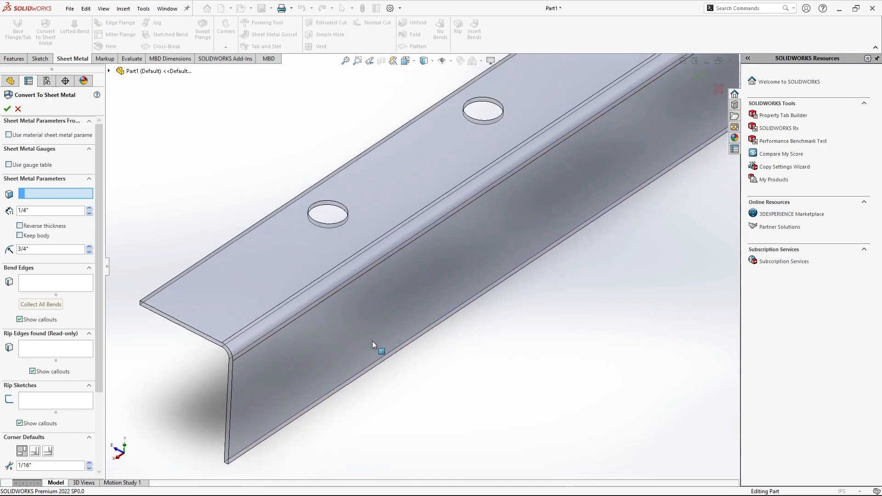
{"action": "left_click", "coordinate": [337, 324]}
{"action": "middle_click_drag", "start_coordinate": [344, 331], "coordinate": [301, 366]}
{"action": "scroll", "coordinate": [348, 340], "scroll_direction": "down", "scroll_amount": 4}
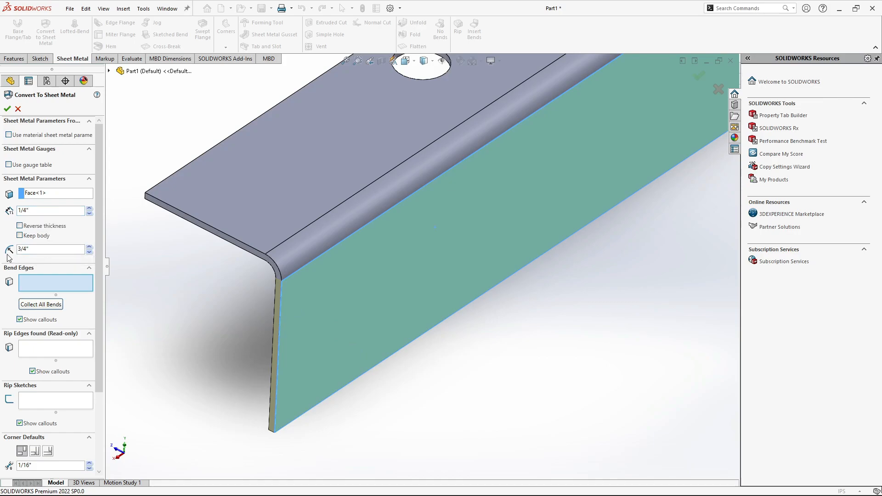
Try to set the default bend radius to 1/2" and select the rounded outer face between the two legs as the bend
{"action": "double_click", "coordinate": [34, 249]}
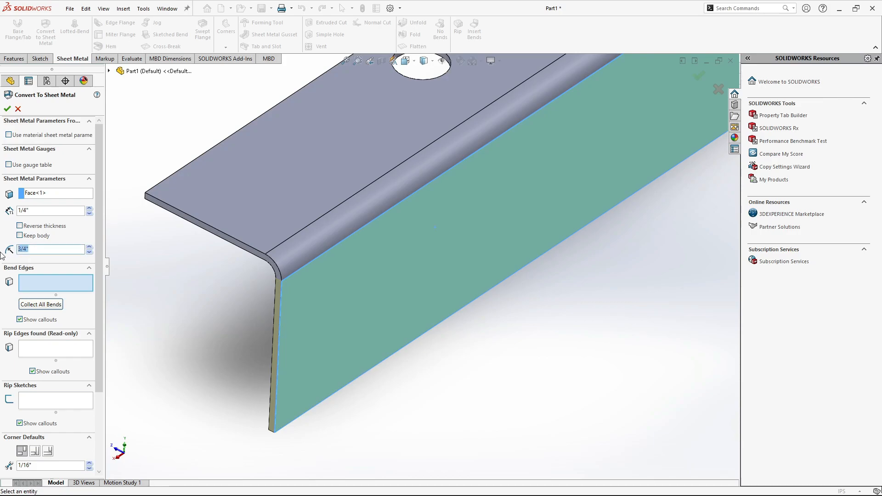
{"action": "type", "text": "1/2\""}
{"action": "left_click", "coordinate": [317, 236]}
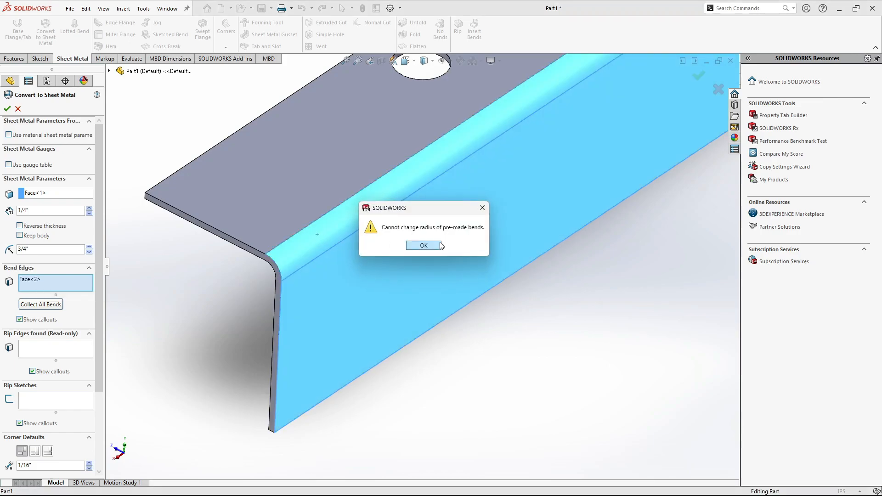
{"action": "left_click", "coordinate": [424, 246]}
{"action": "scroll", "coordinate": [421, 267], "scroll_direction": "up", "scroll_amount": 3}
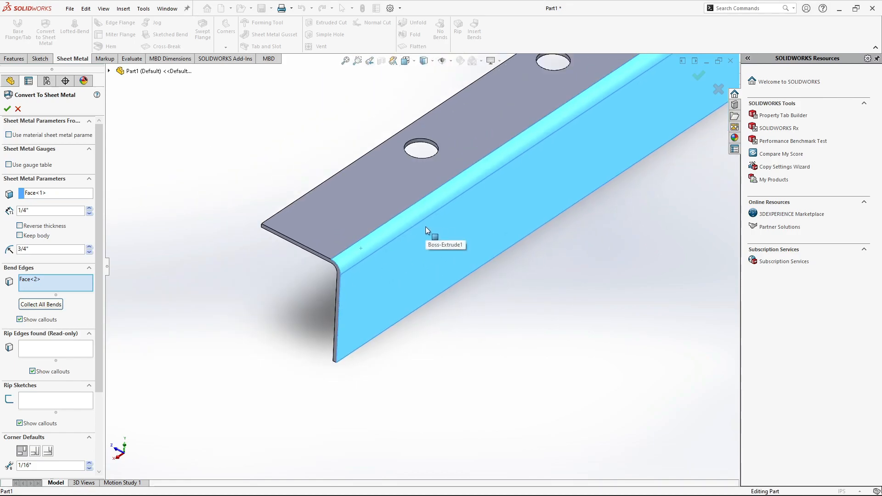
Switch to the JMT web calculator and calculate the bend allowance for radius 0.5, material thickness 0.25 and a 90-degree bend
{"action": "left_click_drag", "start_coordinate": [98, 315], "coordinate": [99, 399]}
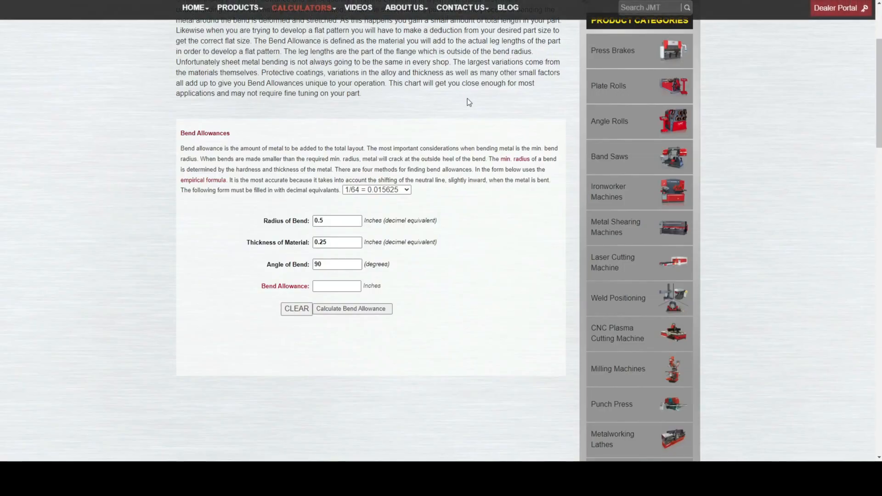
{"action": "scroll", "coordinate": [467, 98], "scroll_direction": "up", "scroll_amount": 4}
{"action": "scroll", "coordinate": [468, 101], "scroll_direction": "down", "scroll_amount": 3}
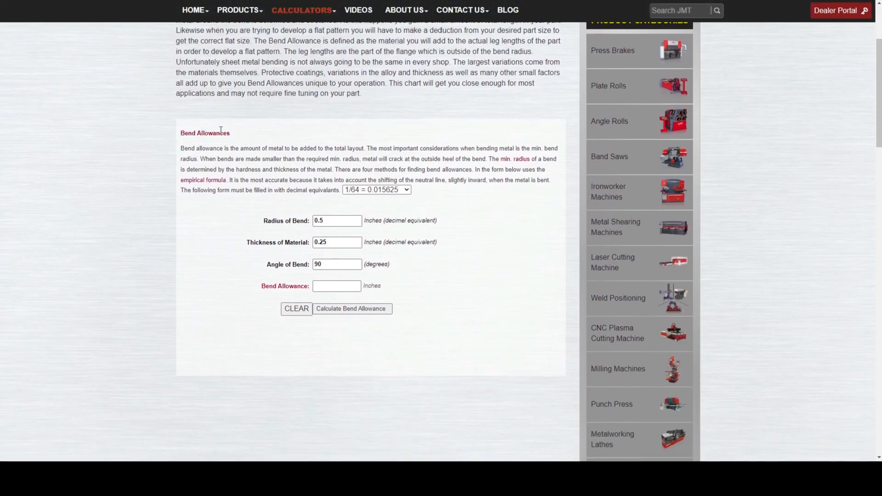
{"action": "scroll", "coordinate": [239, 193], "scroll_direction": "down", "scroll_amount": 1}
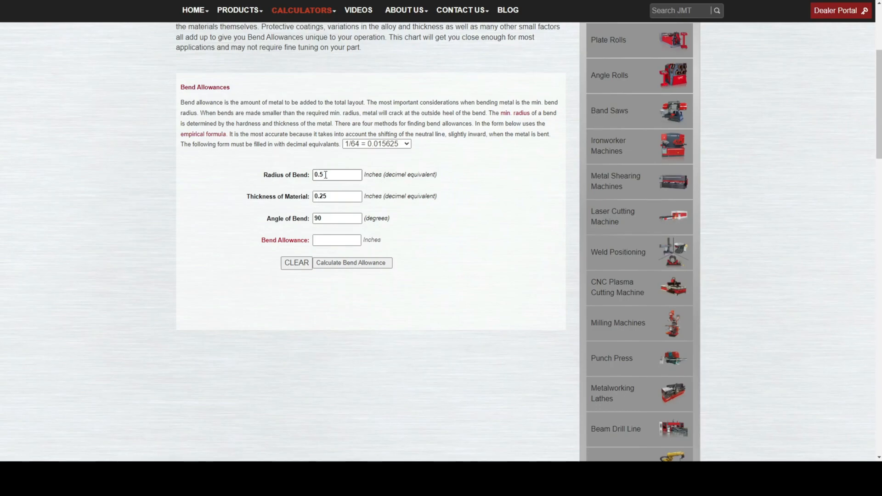
{"action": "left_click", "coordinate": [314, 196]}
{"action": "left_click", "coordinate": [326, 218]}
{"action": "left_click", "coordinate": [342, 264]}
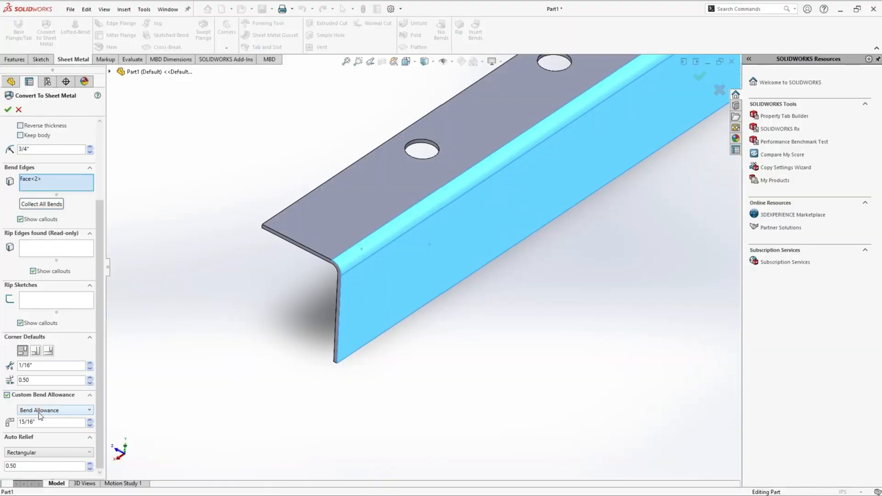
Set the custom bend allowance to 0.959 and complete the sheet metal conversion
{"action": "left_click_drag", "start_coordinate": [54, 422], "coordinate": [2, 429]}
{"action": "type", "text": "0.959"}
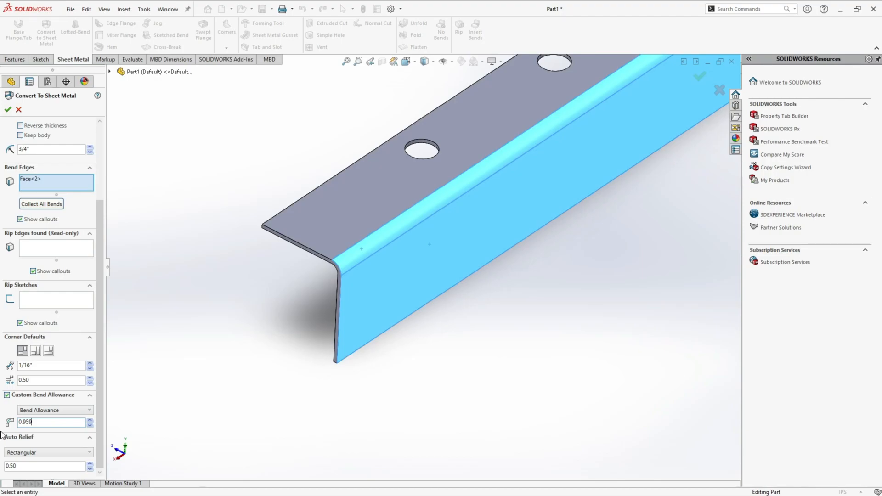
{"action": "left_click", "coordinate": [8, 109]}
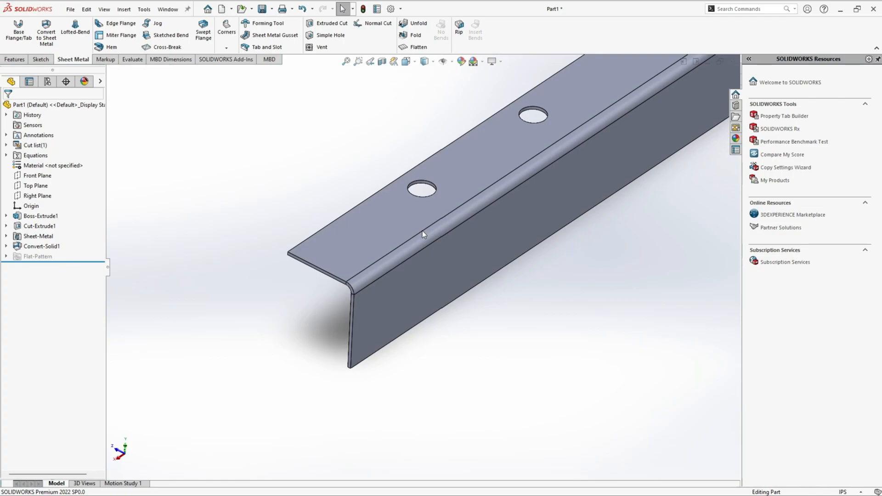
Orient the model squarely onto the horizontal leg with the four holes and fit the whole part in view
{"action": "middle_click_drag", "start_coordinate": [422, 235], "coordinate": [505, 254]}
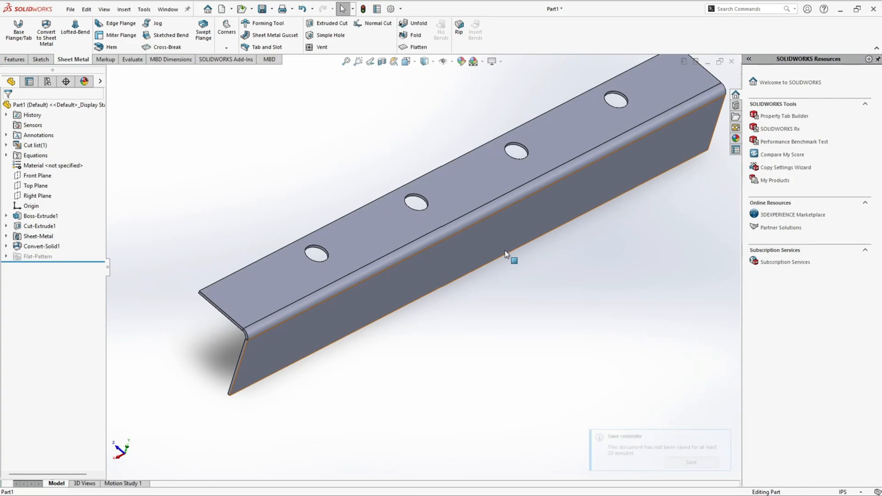
{"action": "middle_click_drag", "start_coordinate": [453, 230], "coordinate": [419, 205]}
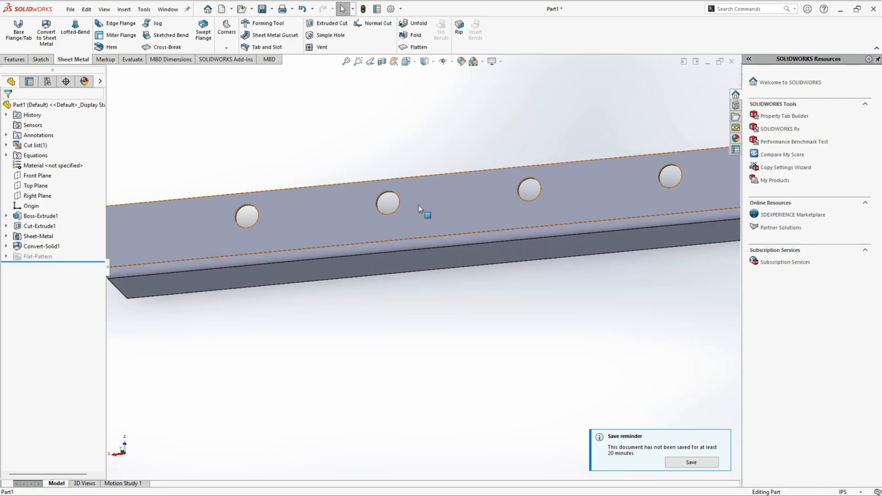
{"action": "left_click", "coordinate": [412, 62]}
{"action": "left_click", "coordinate": [312, 287]}
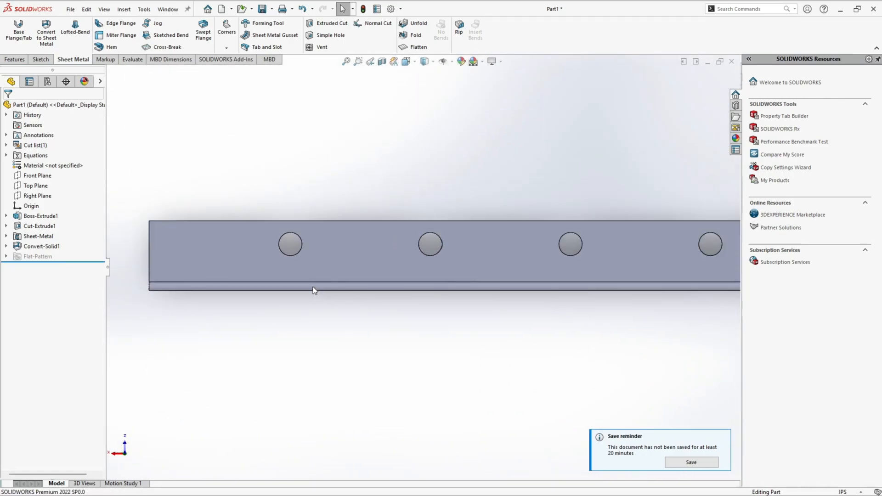
{"action": "scroll", "coordinate": [504, 261], "scroll_direction": "down", "scroll_amount": 1}
{"action": "scroll", "coordinate": [505, 260], "scroll_direction": "up", "scroll_amount": 1}
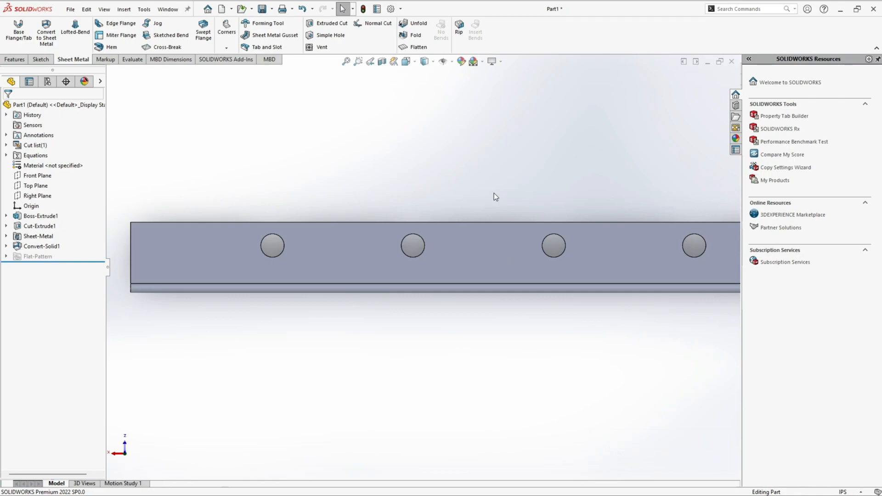
{"action": "key", "text": "f"}
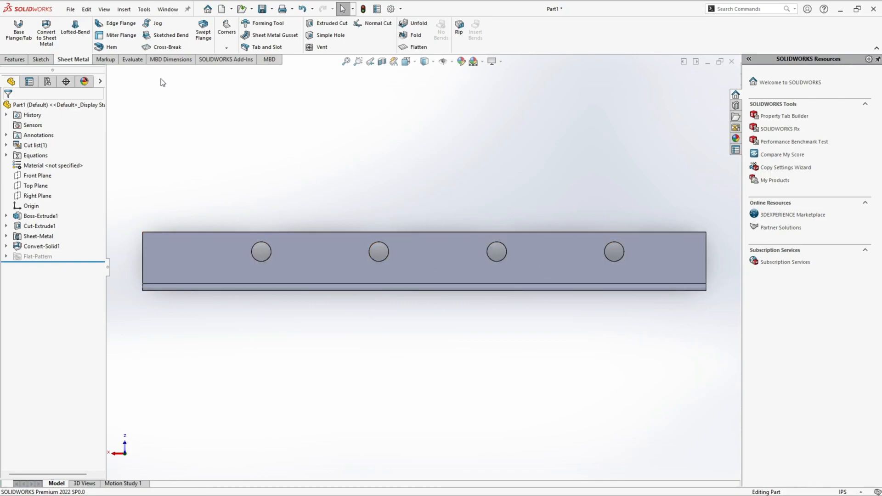
Save the part as Part1 in the Sheetmetal Job folder through Make Drawing from Part, then cancel the template selection
{"action": "left_click", "coordinate": [72, 10]}
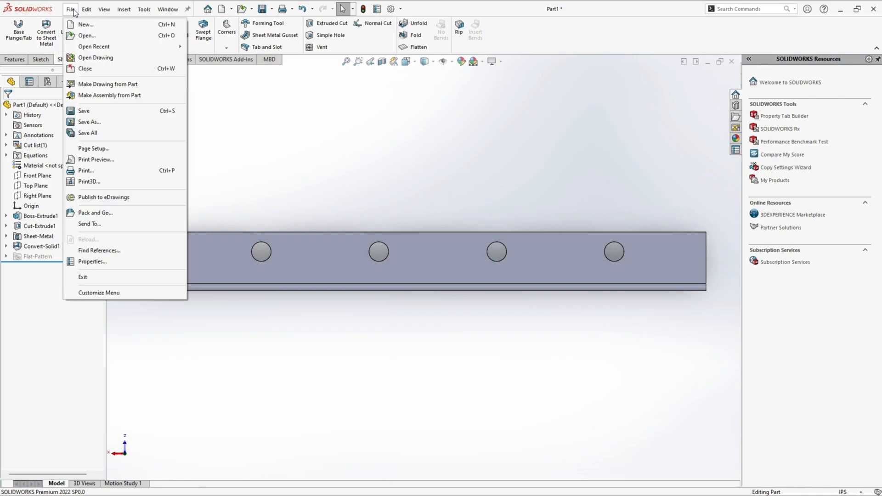
{"action": "left_click", "coordinate": [118, 87]}
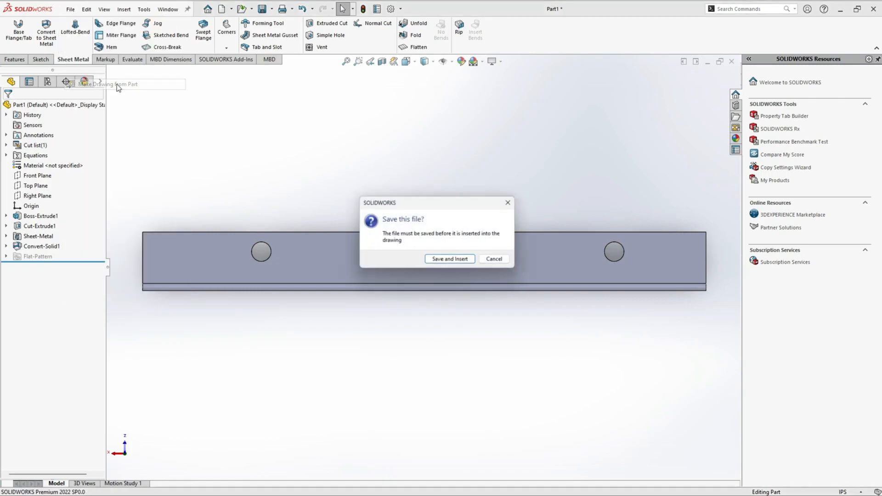
{"action": "left_click", "coordinate": [459, 259]}
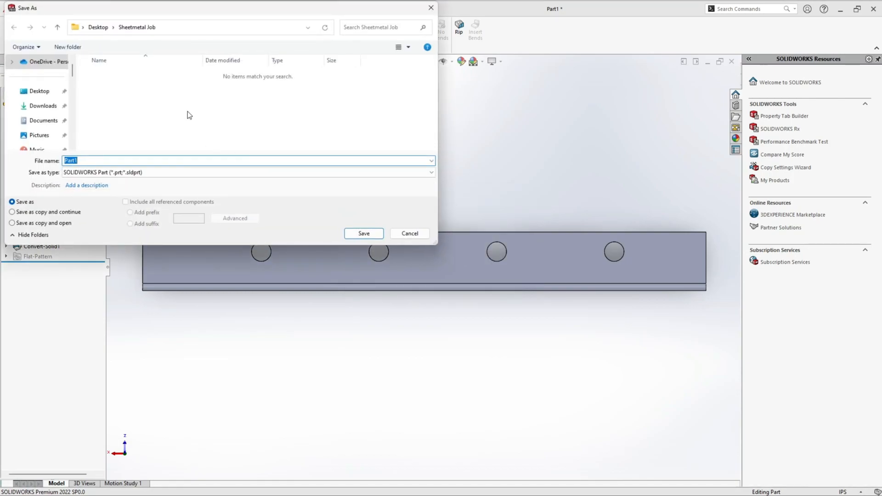
{"action": "left_click", "coordinate": [371, 233]}
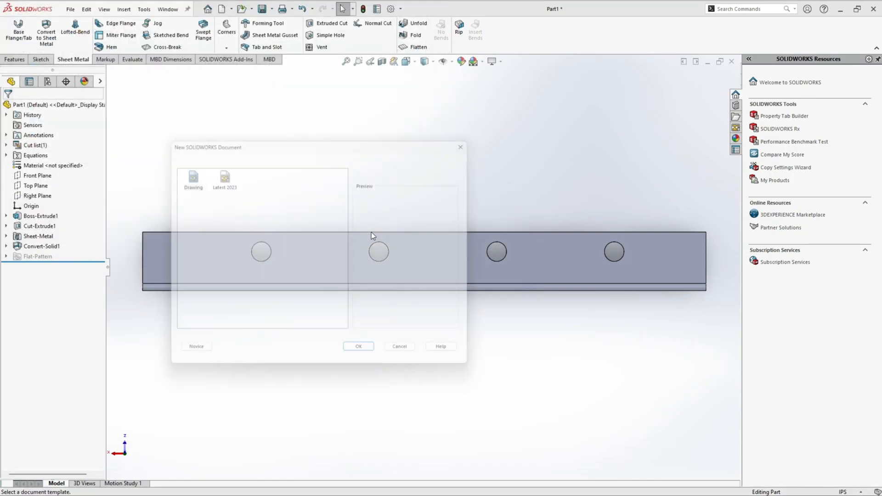
{"action": "key", "text": "Escape"}
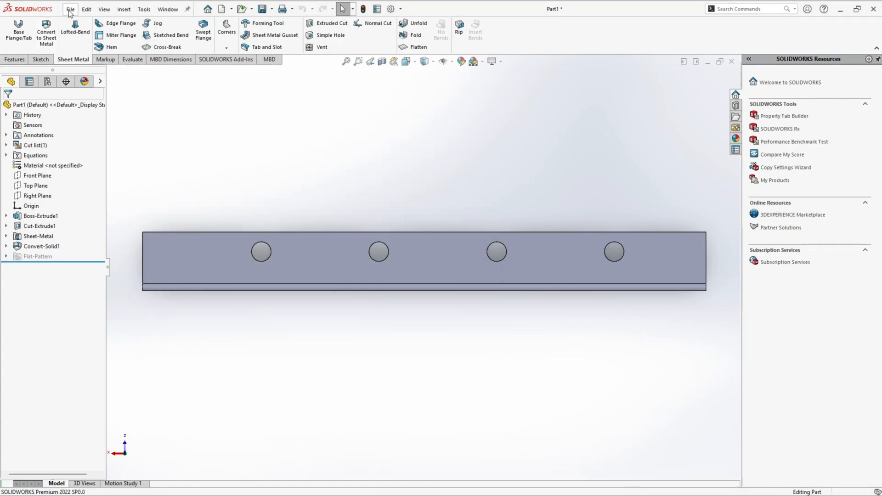
Make a drawing from the part using the Latest 2023 template
{"action": "left_click", "coordinate": [71, 9]}
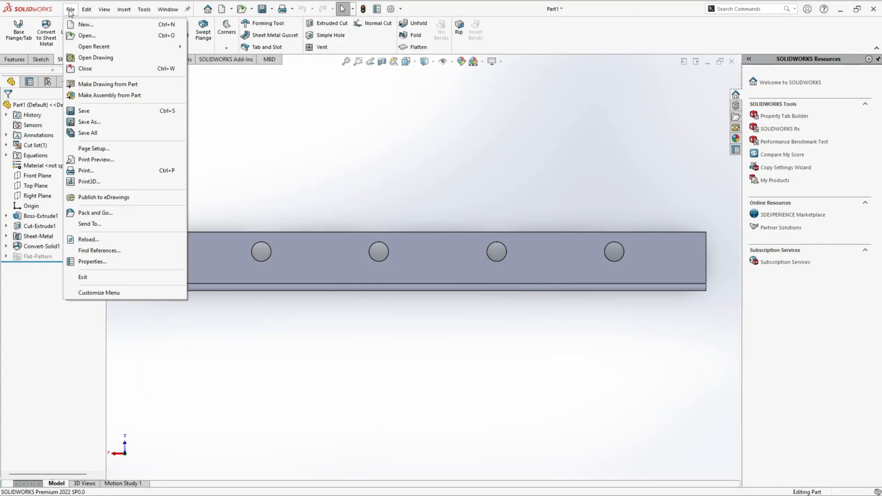
{"action": "left_click", "coordinate": [106, 85]}
{"action": "double_click", "coordinate": [220, 177]}
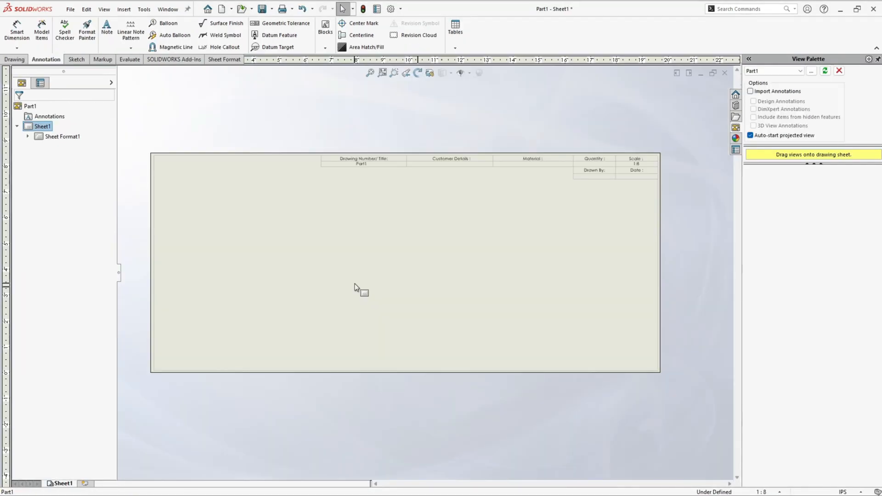
Place the part's current view with the four holes in the sheet's upper half and a projected view directly below it
{"action": "scroll", "coordinate": [390, 290], "scroll_direction": "down", "scroll_amount": 2}
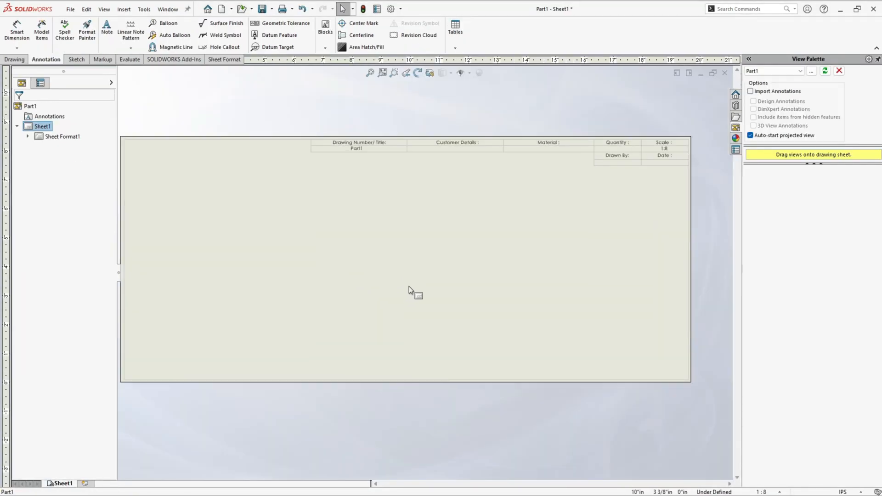
{"action": "scroll", "coordinate": [409, 286], "scroll_direction": "up", "scroll_amount": 3}
{"action": "scroll", "coordinate": [391, 241], "scroll_direction": "up", "scroll_amount": 1}
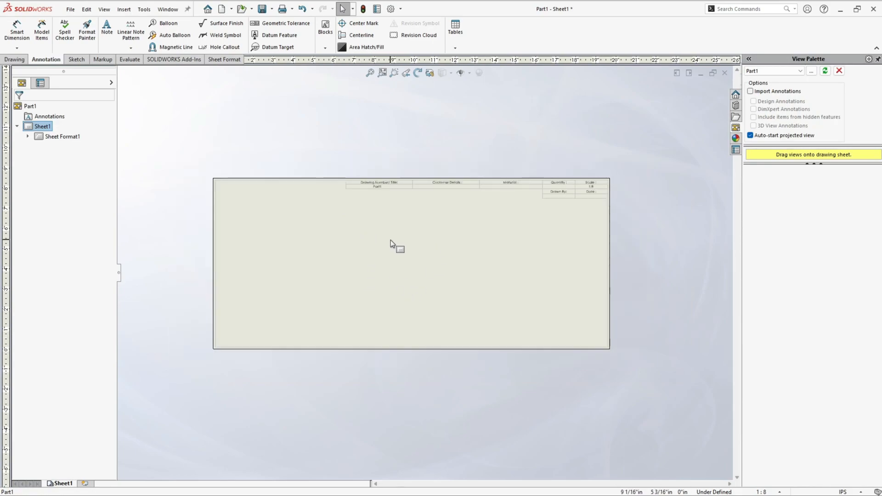
{"action": "scroll", "coordinate": [390, 240], "scroll_direction": "down", "scroll_amount": 2}
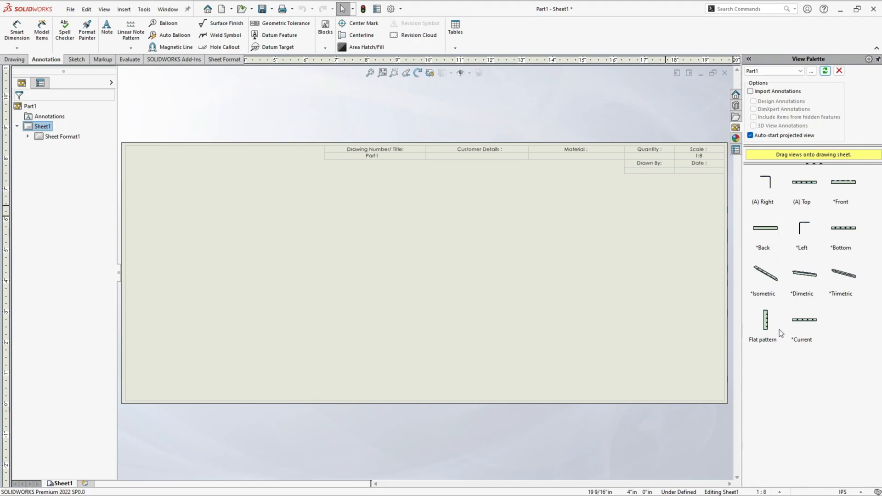
{"action": "mouse_move", "coordinate": [805, 318]}
{"action": "left_mouse_down"}
{"action": "mouse_move", "coordinate": [802, 330]}
{"action": "mouse_move", "coordinate": [780, 300]}
{"action": "mouse_move", "coordinate": [594, 234]}
{"action": "mouse_move", "coordinate": [483, 215]}
{"action": "mouse_move", "coordinate": [456, 228]}
{"action": "left_mouse_up"}
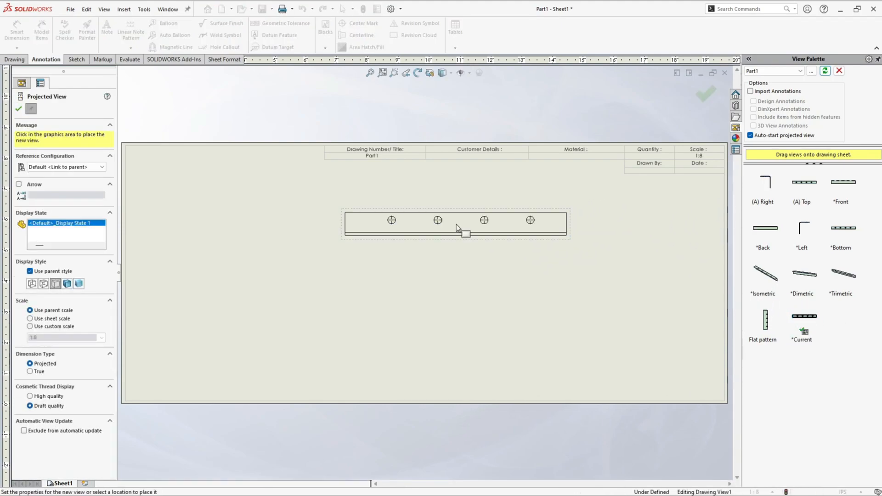
{"action": "scroll", "coordinate": [457, 227], "scroll_direction": "down", "scroll_amount": 1}
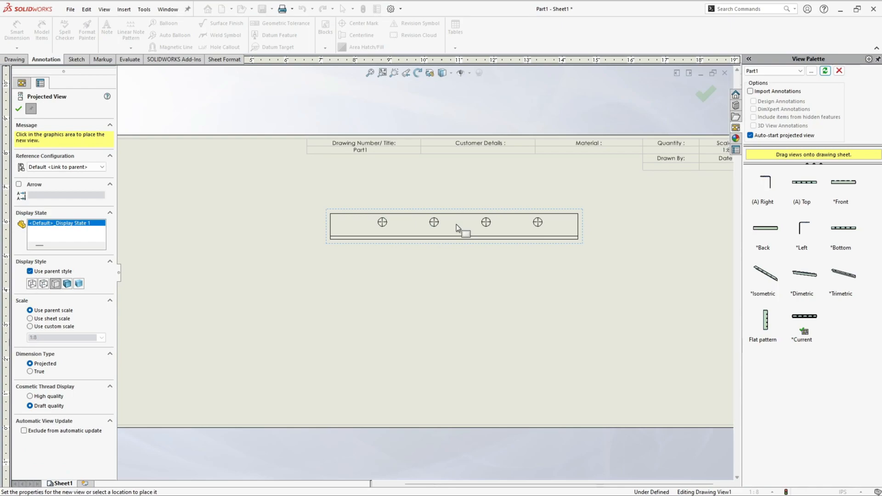
{"action": "left_click", "coordinate": [459, 286]}
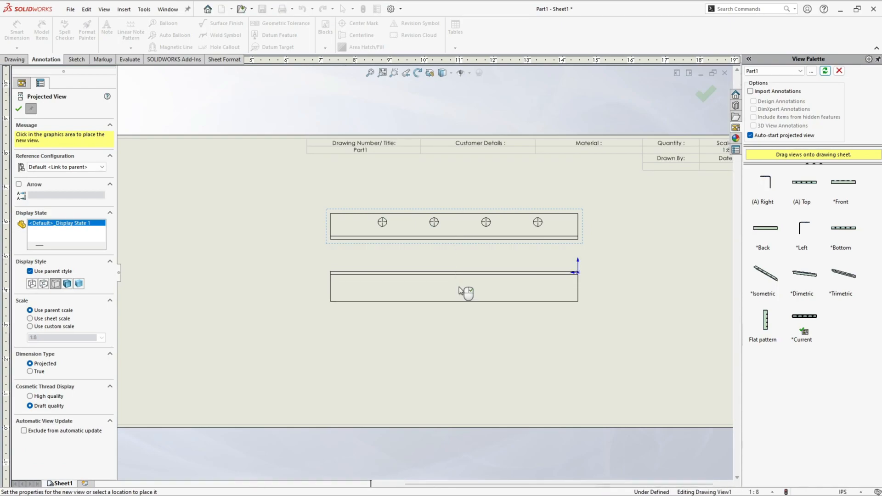
Add a projected end view showing the L-shaped profile to the left of the lower long view
{"action": "key", "text": "Escape"}
{"action": "key", "text": "z"}
{"action": "scroll", "coordinate": [381, 283], "scroll_direction": "down", "scroll_amount": 4}
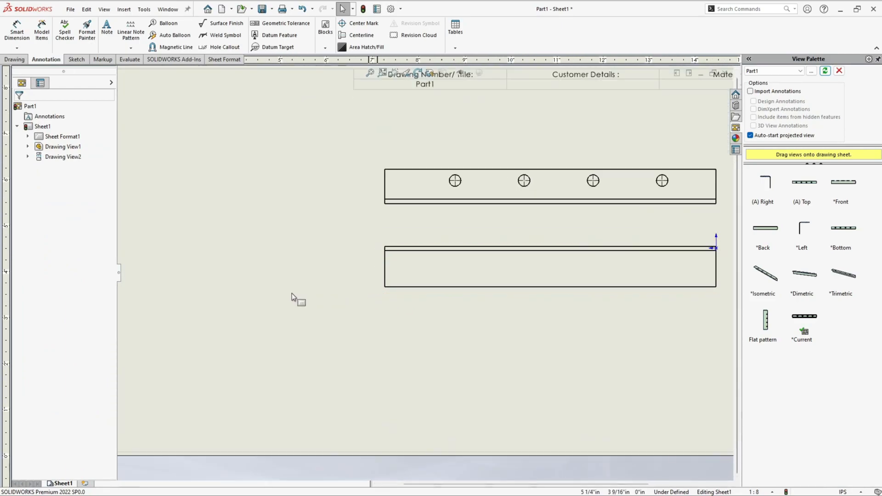
{"action": "scroll", "coordinate": [292, 293], "scroll_direction": "down", "scroll_amount": 1}
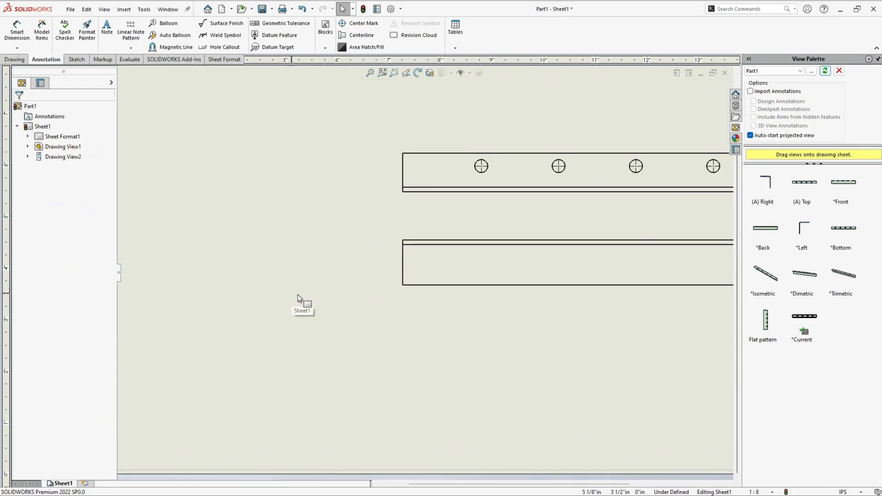
{"action": "left_click", "coordinate": [14, 60]}
{"action": "left_click", "coordinate": [39, 40]}
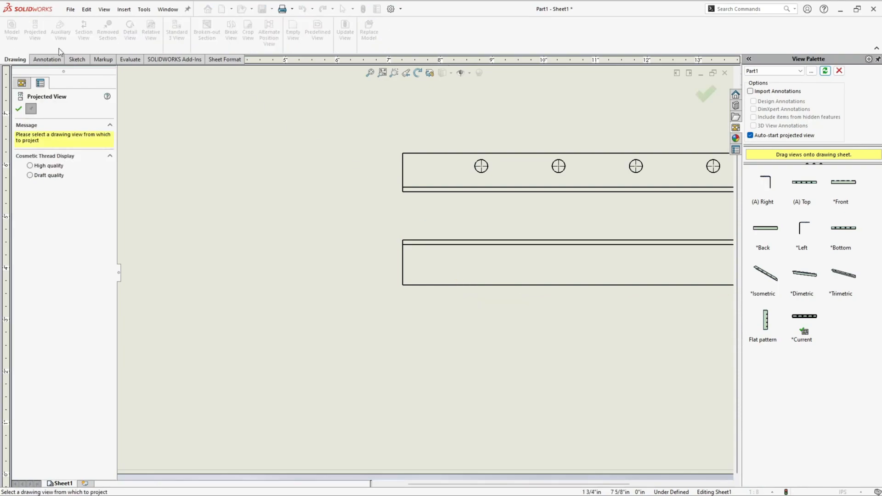
{"action": "left_click", "coordinate": [475, 266]}
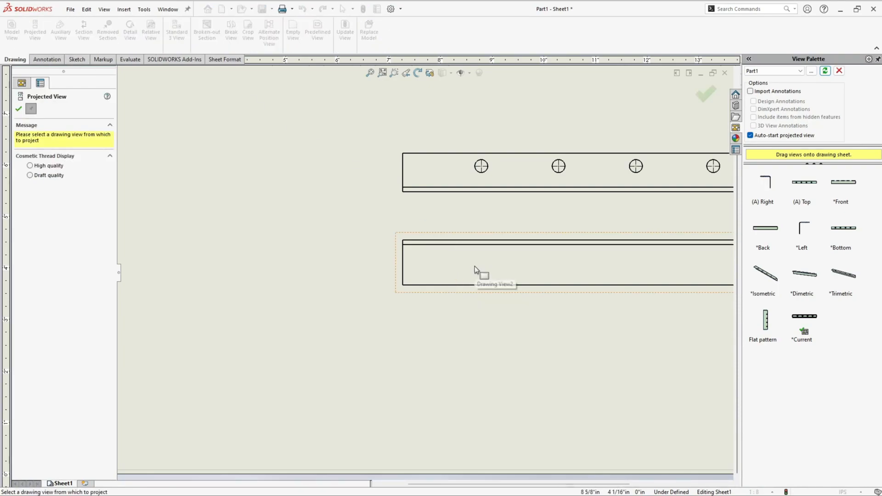
{"action": "left_click", "coordinate": [272, 257]}
{"action": "scroll", "coordinate": [272, 257], "scroll_direction": "down", "scroll_amount": 3}
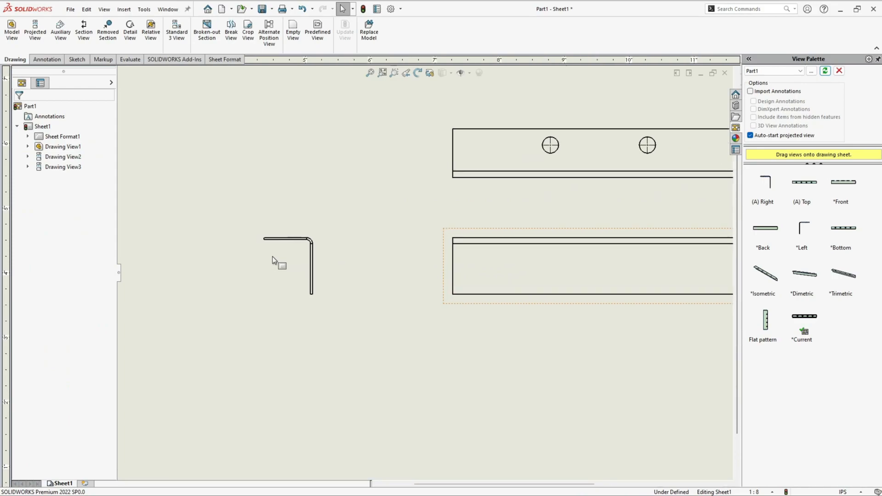
{"action": "scroll", "coordinate": [272, 257], "scroll_direction": "down", "scroll_amount": 1}
{"action": "scroll", "coordinate": [406, 271], "scroll_direction": "down", "scroll_amount": 1}
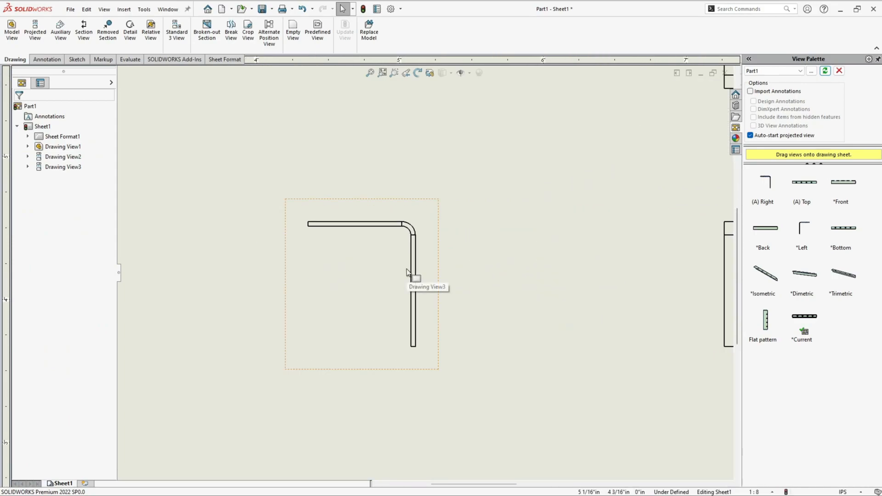
{"action": "scroll", "coordinate": [407, 272], "scroll_direction": "down", "scroll_amount": 1}
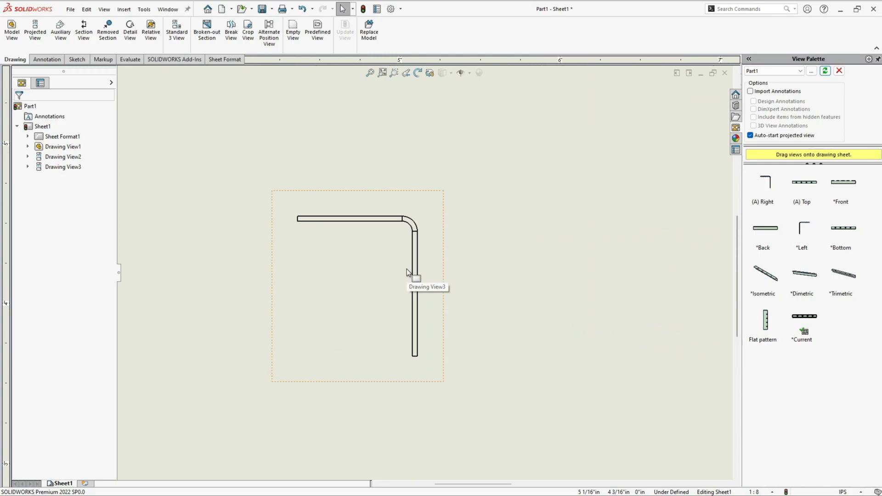
{"action": "scroll", "coordinate": [337, 277], "scroll_direction": "down", "scroll_amount": 1}
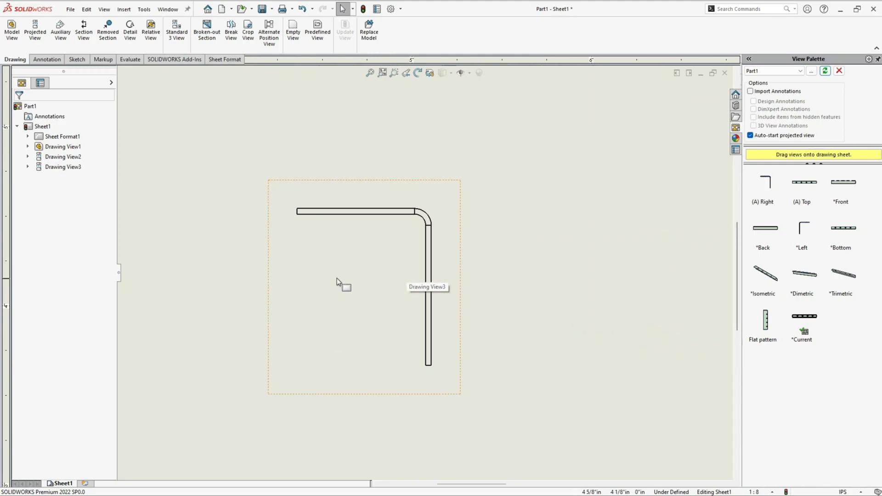
Dimension the L profile's horizontal leg from its free end to the vertical leg's inner and outer faces, placing both dimensions above the view
{"action": "left_click", "coordinate": [46, 60]}
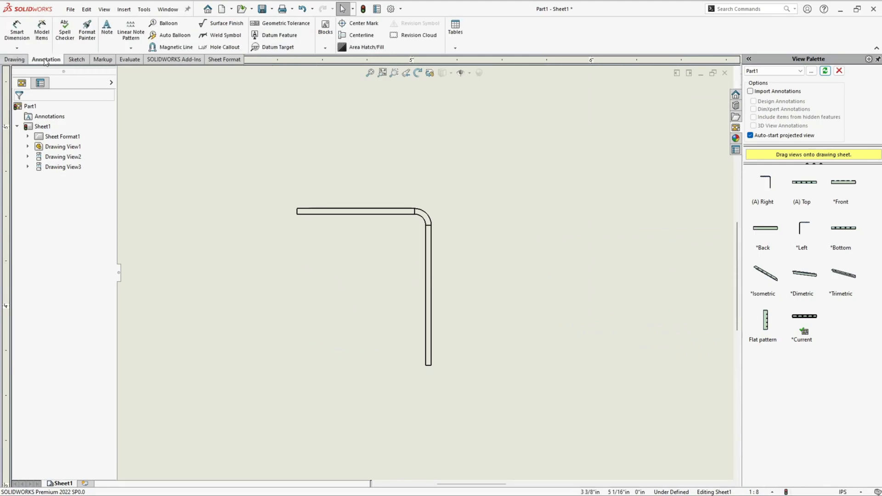
{"action": "left_click", "coordinate": [18, 34]}
{"action": "scroll", "coordinate": [416, 228], "scroll_direction": "down", "scroll_amount": 3}
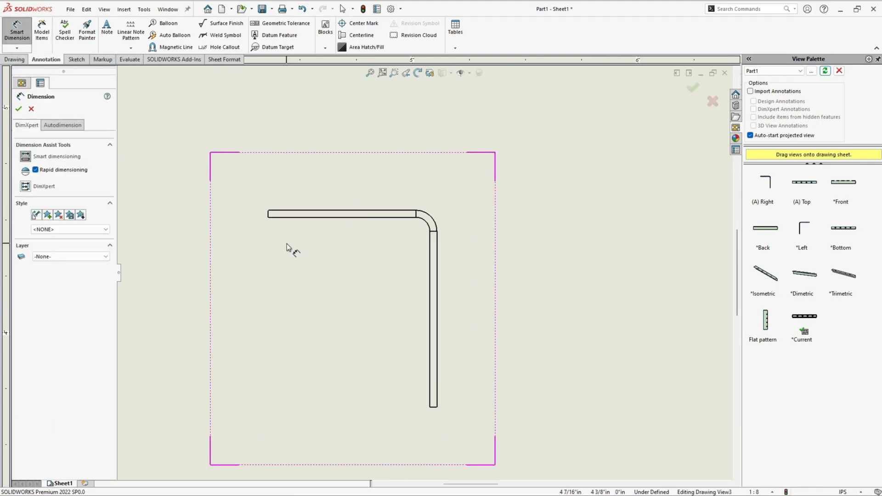
{"action": "scroll", "coordinate": [287, 244], "scroll_direction": "up", "scroll_amount": 3}
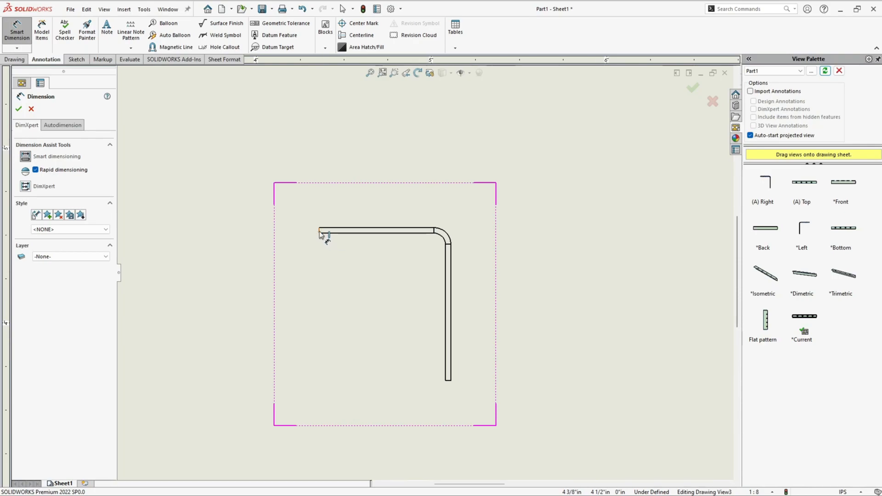
{"action": "left_click", "coordinate": [320, 231]}
{"action": "left_click", "coordinate": [446, 294]}
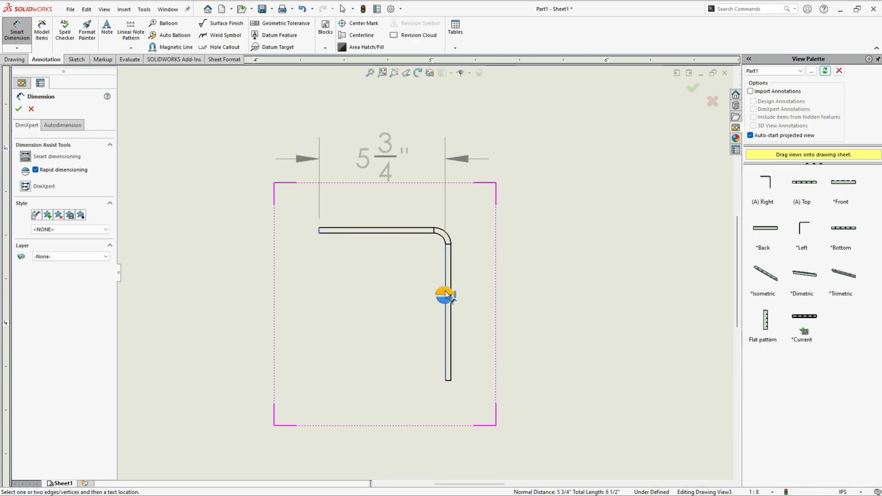
{"action": "left_click", "coordinate": [449, 293]}
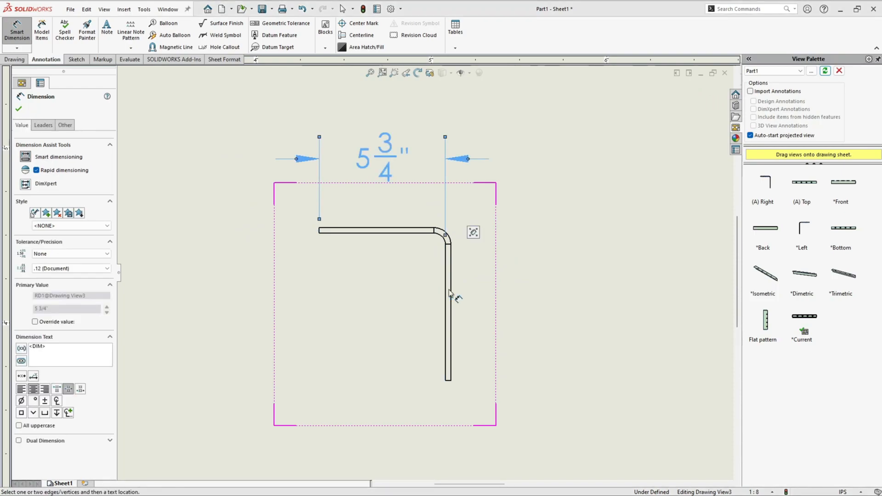
{"action": "left_click", "coordinate": [319, 231]}
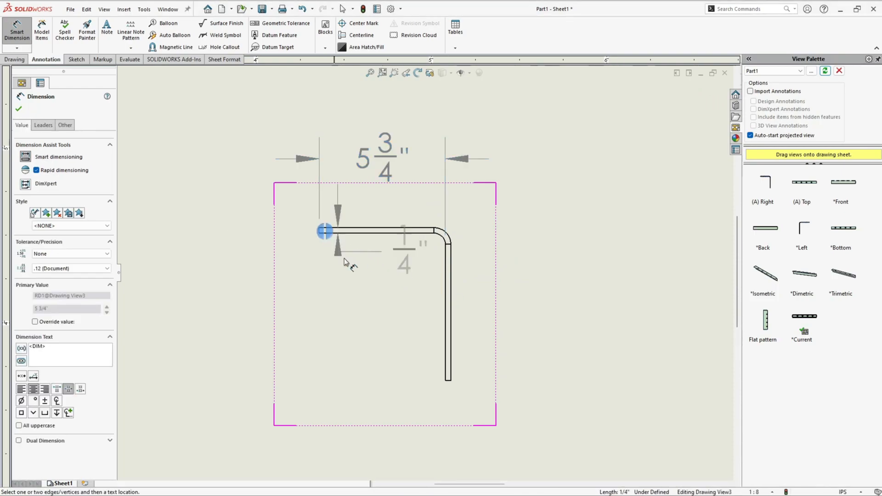
{"action": "left_click", "coordinate": [454, 308]}
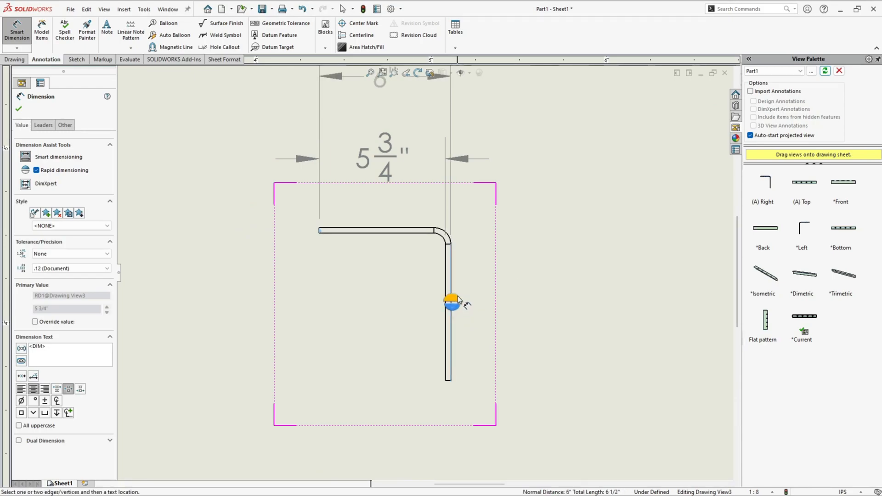
{"action": "left_click", "coordinate": [453, 301]}
{"action": "scroll", "coordinate": [426, 307], "scroll_direction": "up", "scroll_amount": 2}
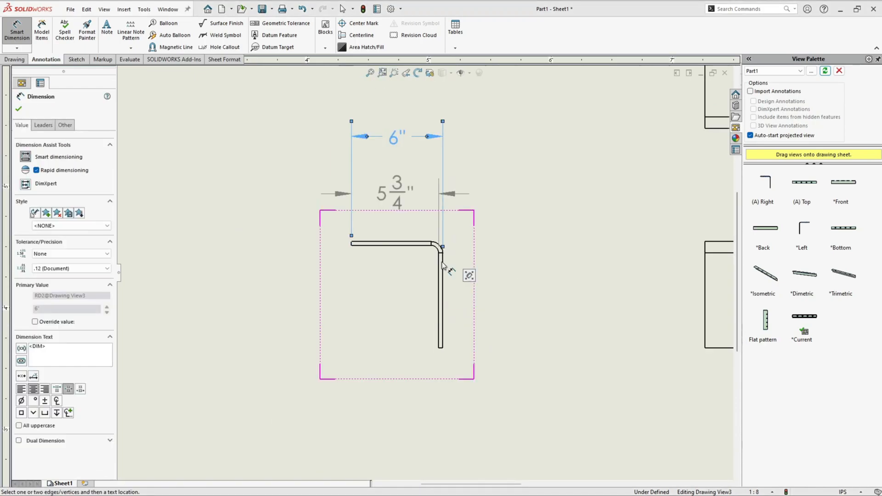
Dimension the vertical leg from its lower end to the horizontal leg's inner and outer faces, placing both dimensions right of the profile
{"action": "scroll", "coordinate": [437, 274], "scroll_direction": "down", "scroll_amount": 2}
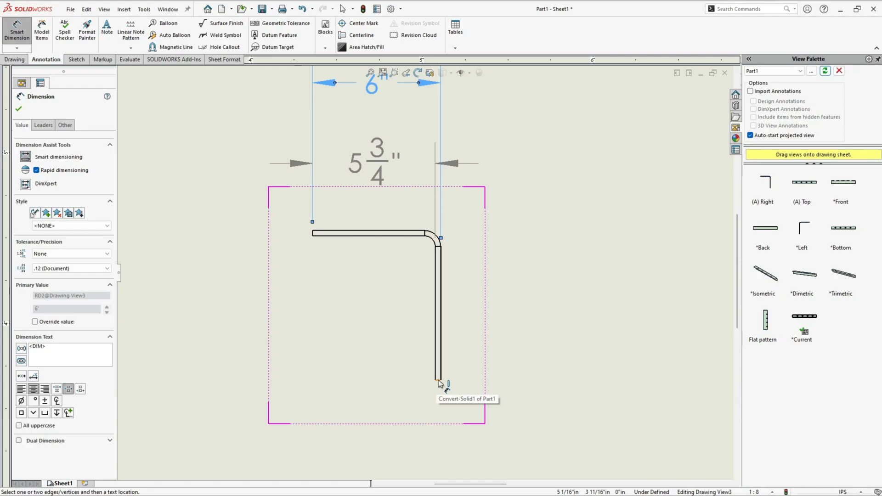
{"action": "left_click", "coordinate": [437, 380]}
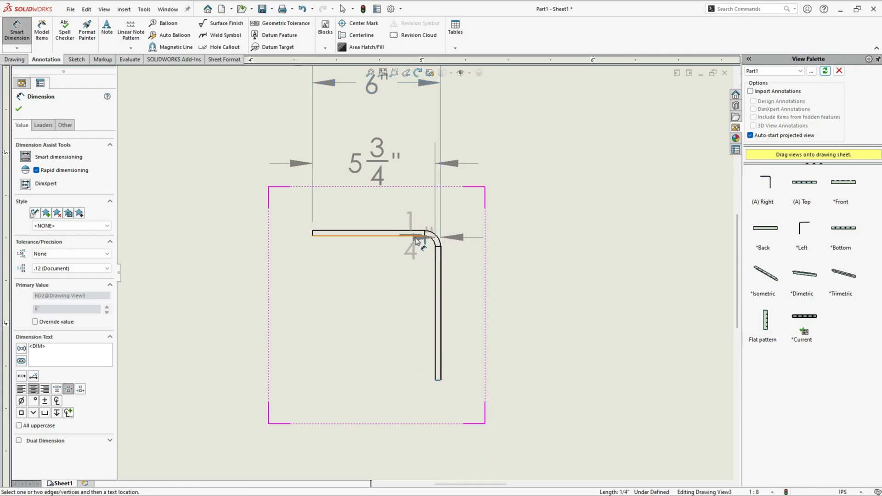
{"action": "left_click", "coordinate": [417, 239]}
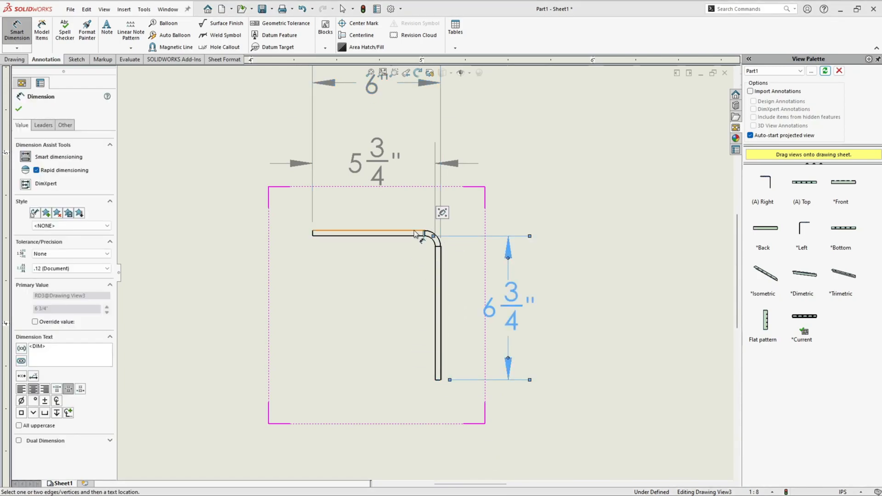
{"action": "left_click", "coordinate": [415, 233]}
{"action": "scroll", "coordinate": [439, 363], "scroll_direction": "up", "scroll_amount": 2}
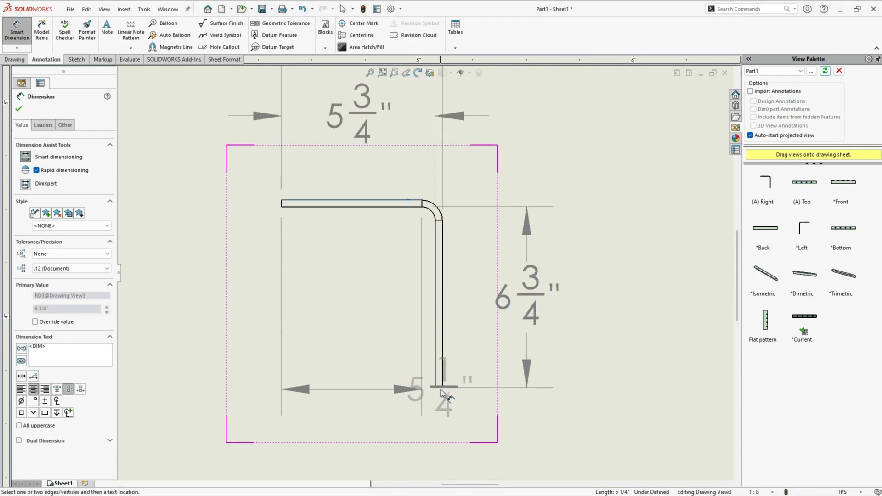
{"action": "left_click", "coordinate": [441, 390]}
{"action": "left_click", "coordinate": [444, 391]}
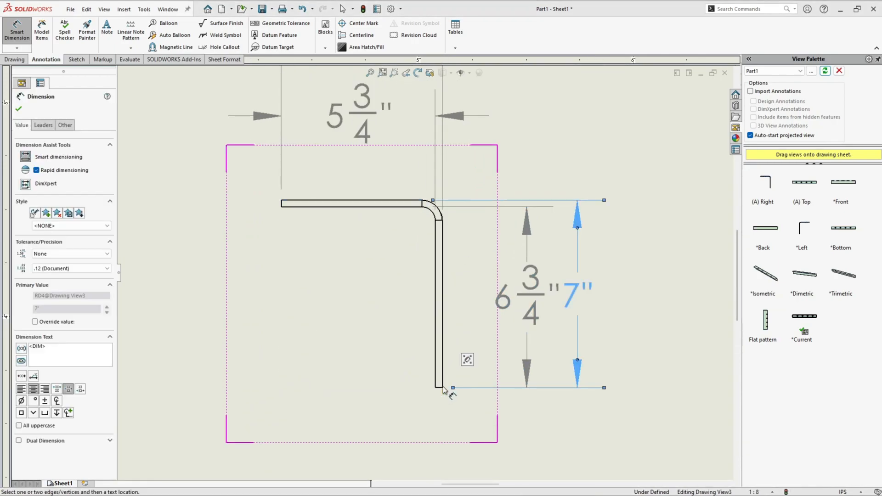
Dimension the material thickness at the free ends of the vertical leg and the horizontal leg
{"action": "scroll", "coordinate": [423, 276], "scroll_direction": "down", "scroll_amount": 2}
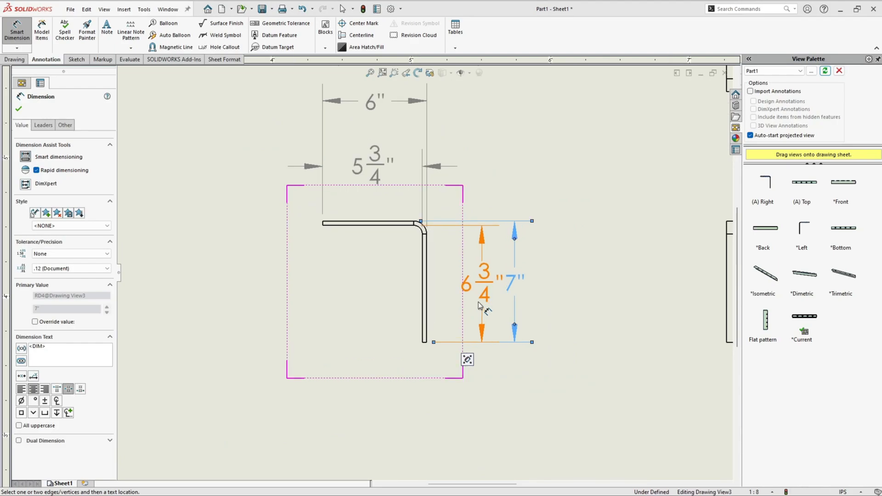
{"action": "scroll", "coordinate": [444, 340], "scroll_direction": "up", "scroll_amount": 4}
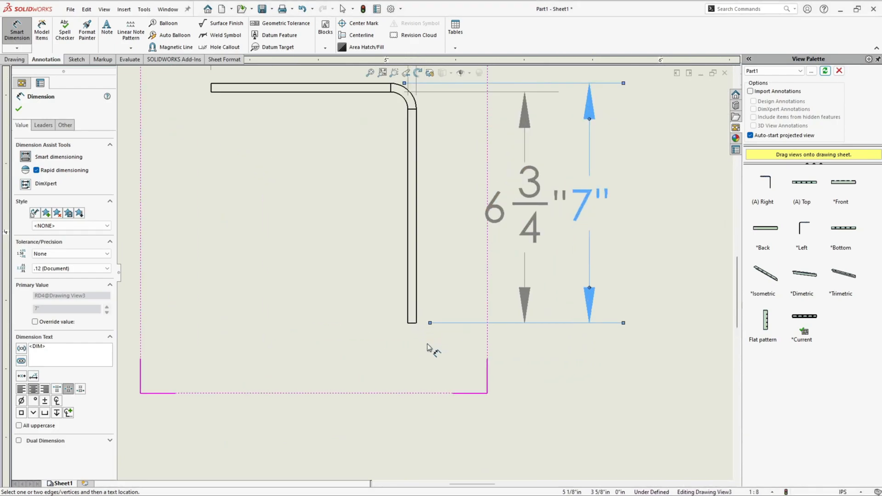
{"action": "left_click", "coordinate": [411, 324]}
{"action": "left_click", "coordinate": [415, 328]}
{"action": "scroll", "coordinate": [415, 329], "scroll_direction": "down", "scroll_amount": 2}
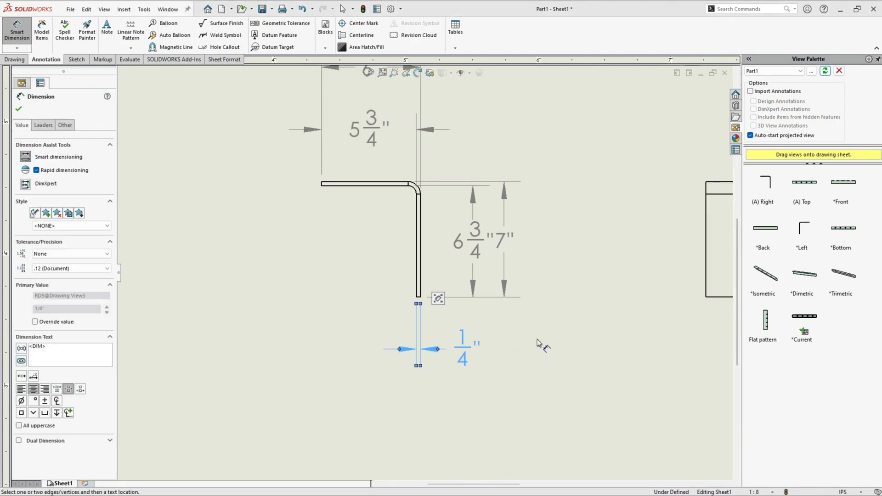
{"action": "scroll", "coordinate": [325, 201], "scroll_direction": "up", "scroll_amount": 2}
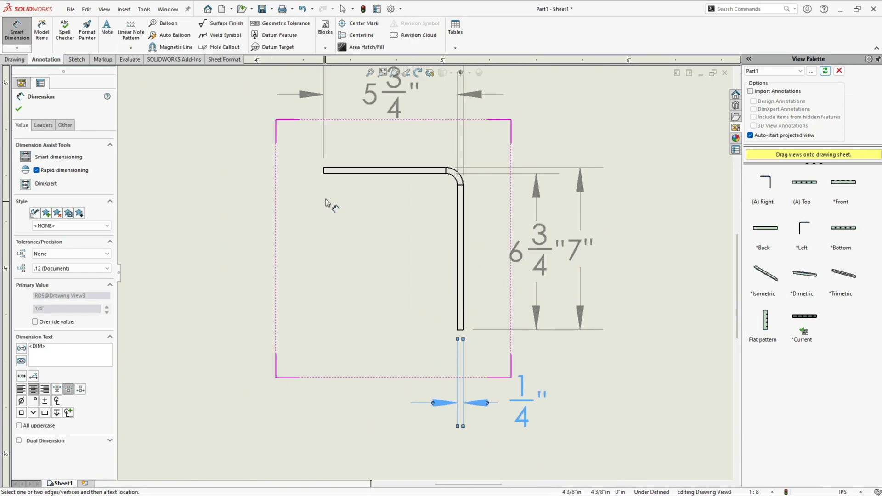
{"action": "left_click", "coordinate": [325, 170]}
{"action": "left_click", "coordinate": [323, 171]}
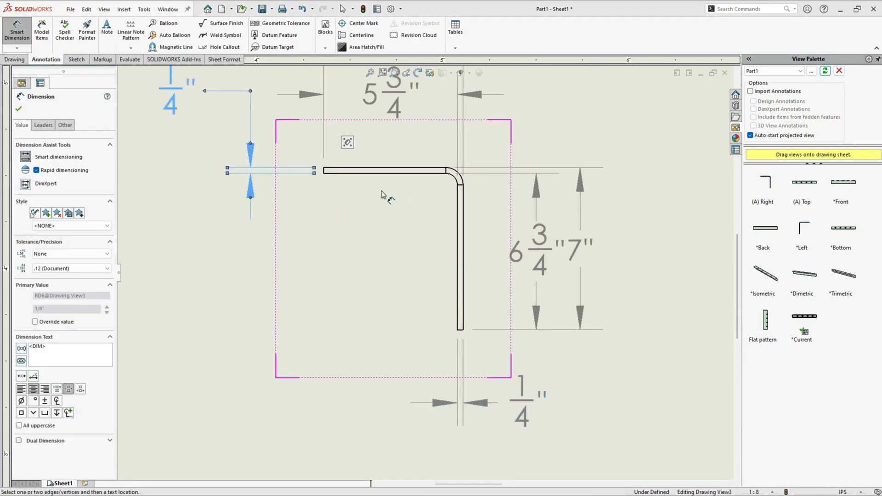
{"action": "scroll", "coordinate": [404, 227], "scroll_direction": "down", "scroll_amount": 2}
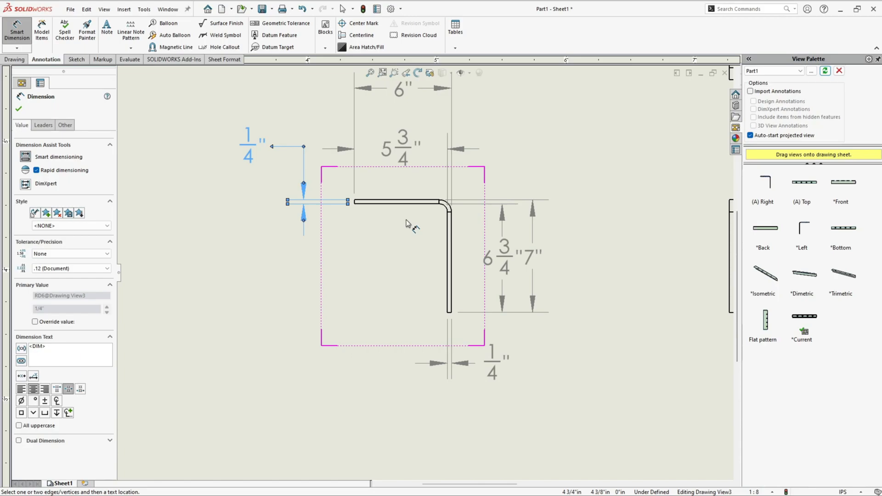
Dimension the bend's inner radius with its text placed below the horizontal leg, and finish dimensioning
{"action": "scroll", "coordinate": [419, 225], "scroll_direction": "up", "scroll_amount": 2}
{"action": "left_click", "coordinate": [463, 212]}
{"action": "left_click", "coordinate": [297, 311]}
{"action": "key", "text": "Escape"}
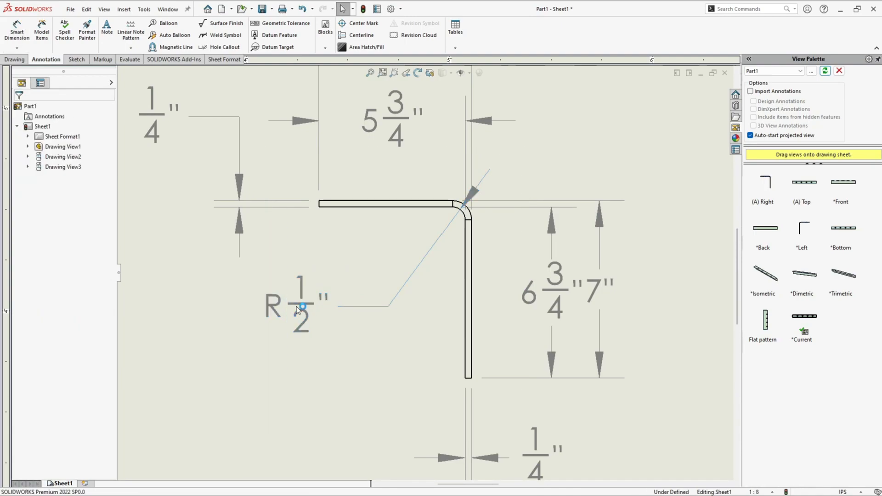
Move the vertical leg's overall length dimension farther right, clear of the inner length dimension
{"action": "scroll", "coordinate": [298, 307], "scroll_direction": "down", "scroll_amount": 3}
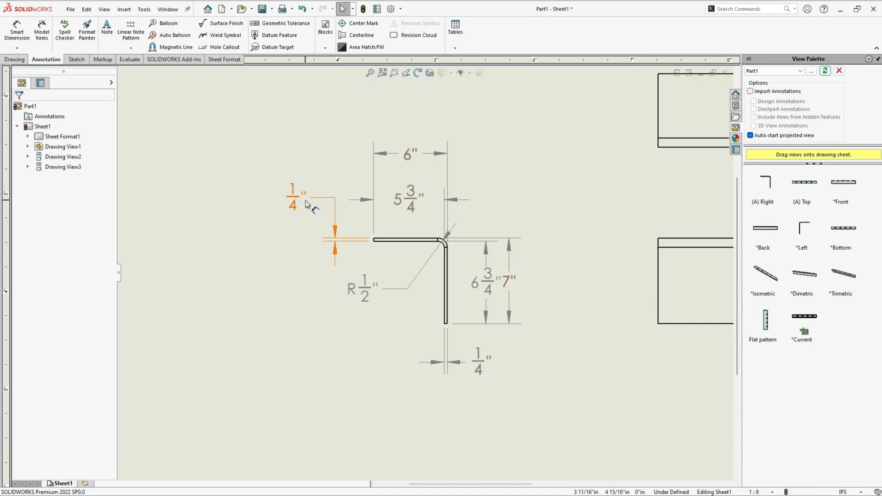
{"action": "left_click", "coordinate": [521, 281]}
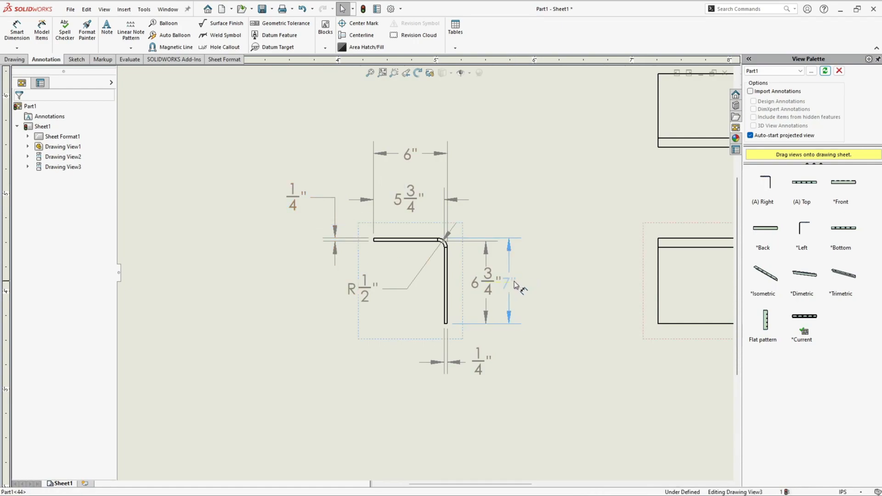
{"action": "left_click", "coordinate": [541, 147]}
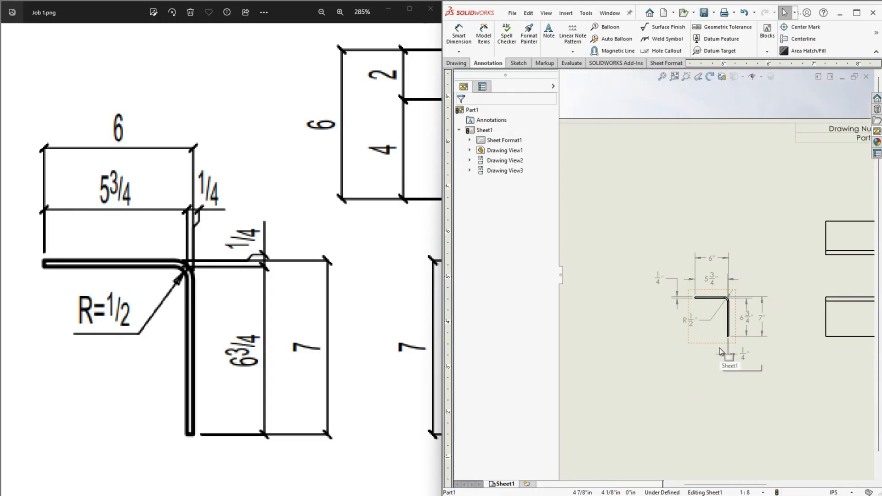
Compare the end view's dimensions with those of the L profile in the Job 1 drawing
{"action": "scroll", "coordinate": [707, 305], "scroll_direction": "down", "scroll_amount": 3}
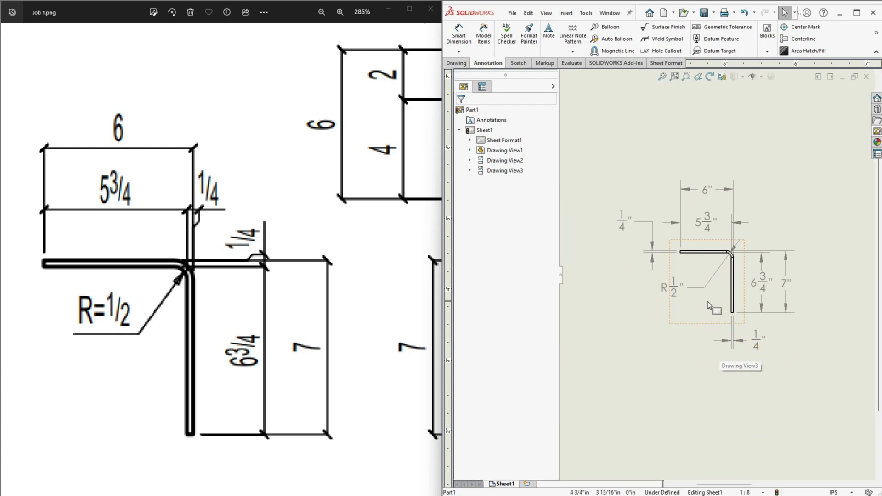
{"action": "scroll", "coordinate": [708, 302], "scroll_direction": "down", "scroll_amount": 1}
{"action": "mouse_move", "coordinate": [708, 301]}
{"action": "middle_mouse_down"}
{"action": "mouse_move", "coordinate": [693, 328]}
{"action": "mouse_move", "coordinate": [715, 345]}
{"action": "middle_mouse_up"}
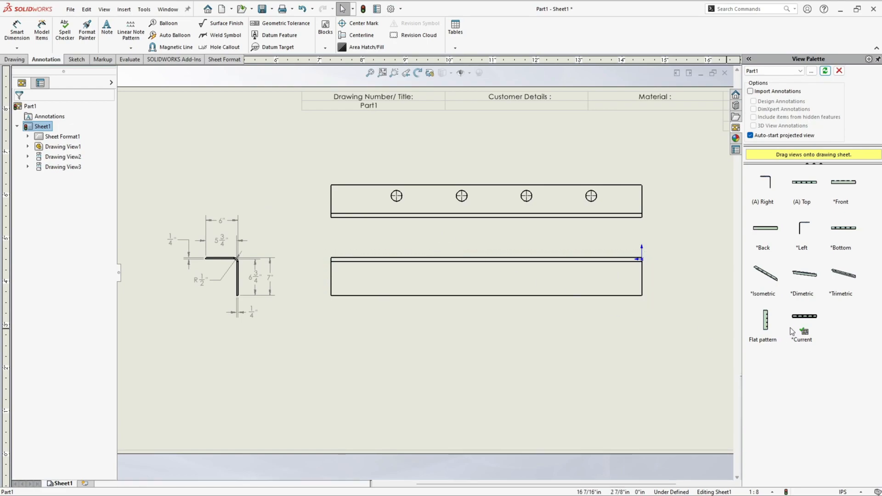
Place the part's flat pattern view in the middle of the sheet, across the two long views
{"action": "left_click_drag", "start_coordinate": [766, 327], "coordinate": [433, 335]}
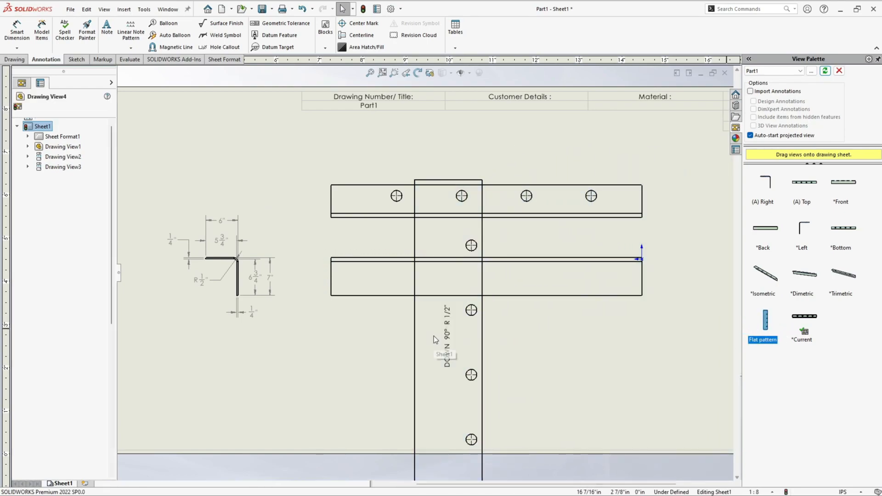
{"action": "left_click", "coordinate": [19, 109]}
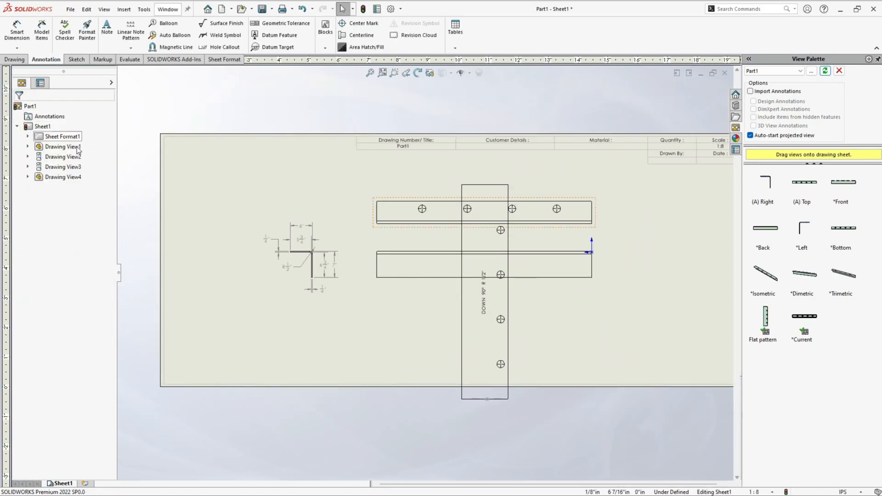
Rotate the flat pattern view by 90 degrees so its length runs horizontally
{"action": "scroll", "coordinate": [503, 306], "scroll_direction": "down", "scroll_amount": 2}
{"action": "scroll", "coordinate": [496, 305], "scroll_direction": "down", "scroll_amount": 1}
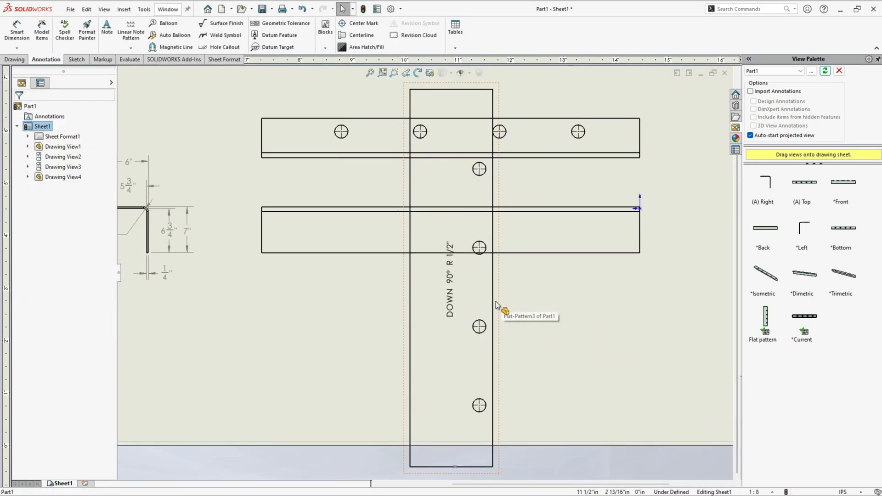
{"action": "left_click", "coordinate": [476, 290]}
{"action": "right_click", "coordinate": [475, 288]}
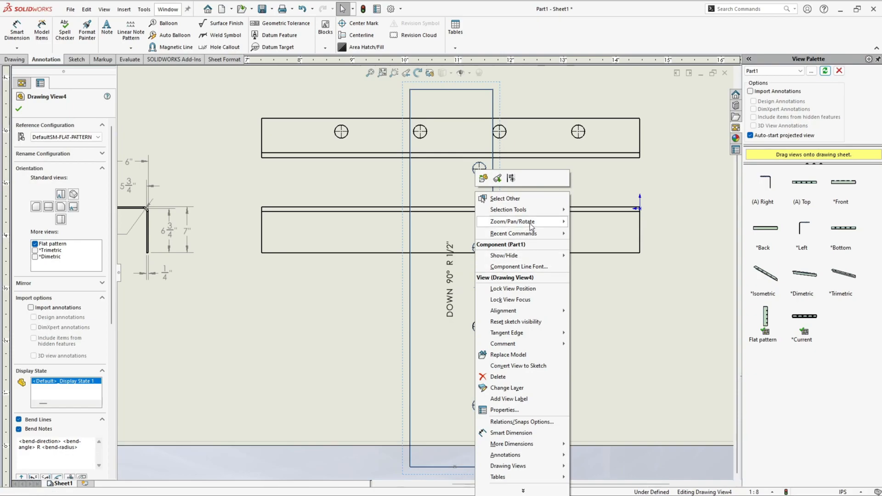
{"action": "mouse_move", "coordinate": [528, 222]}
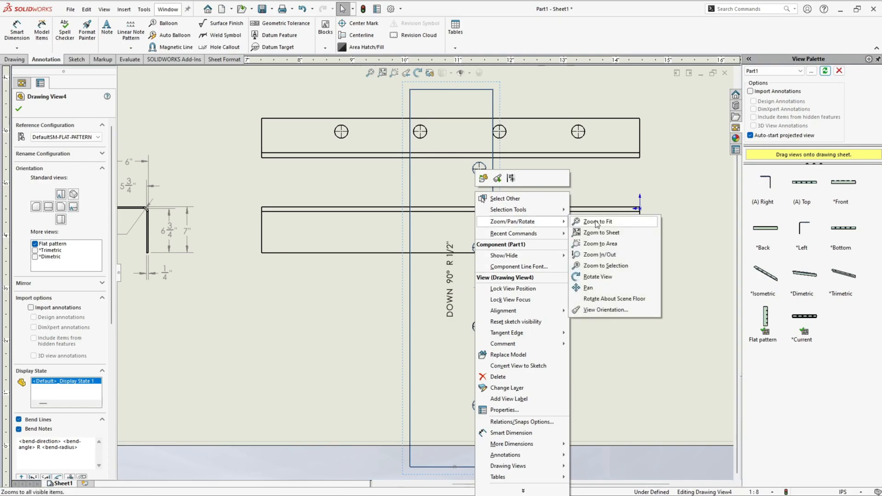
{"action": "left_click", "coordinate": [597, 276]}
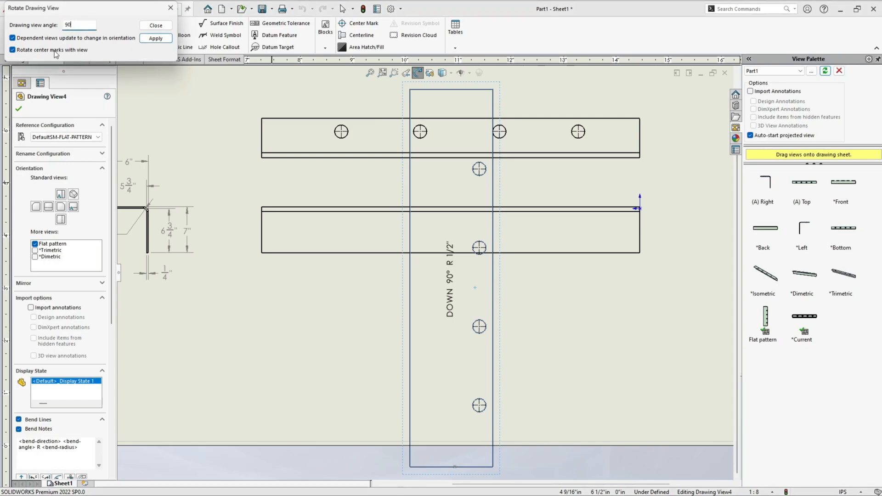
{"action": "left_click", "coordinate": [154, 39]}
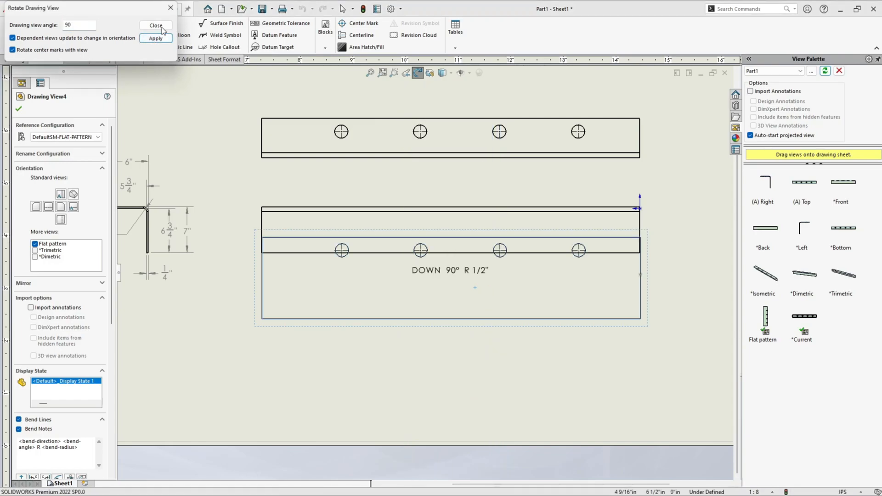
{"action": "left_click", "coordinate": [157, 26]}
{"action": "left_click", "coordinate": [197, 129]}
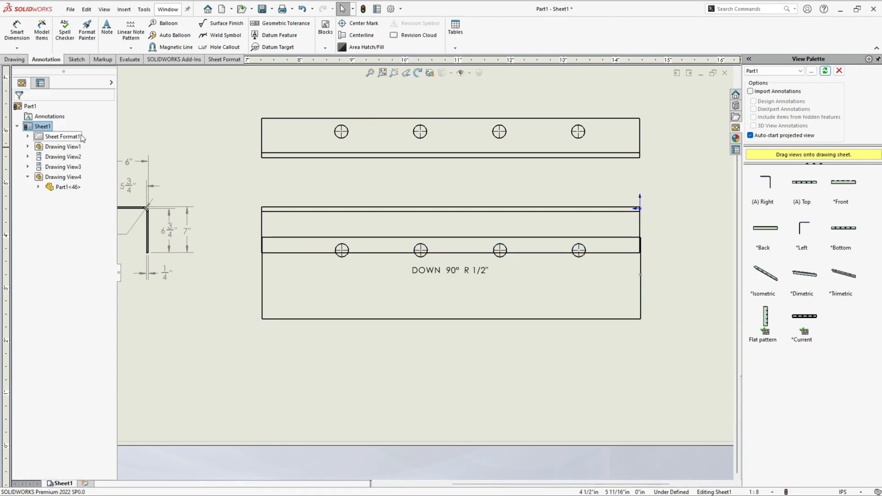
Move the flat pattern view below the two long views, clear of both
{"action": "scroll", "coordinate": [506, 319], "scroll_direction": "up", "scroll_amount": 2}
{"action": "scroll", "coordinate": [449, 332], "scroll_direction": "down", "scroll_amount": 1}
{"action": "mouse_move", "coordinate": [438, 304]}
{"action": "left_mouse_down"}
{"action": "mouse_move", "coordinate": [441, 347]}
{"action": "mouse_move", "coordinate": [459, 368]}
{"action": "mouse_move", "coordinate": [416, 366]}
{"action": "mouse_move", "coordinate": [422, 330]}
{"action": "mouse_move", "coordinate": [509, 323]}
{"action": "mouse_move", "coordinate": [405, 321]}
{"action": "mouse_move", "coordinate": [456, 238]}
{"action": "mouse_move", "coordinate": [380, 205]}
{"action": "mouse_move", "coordinate": [450, 391]}
{"action": "mouse_move", "coordinate": [470, 354]}
{"action": "mouse_move", "coordinate": [473, 370]}
{"action": "left_mouse_up"}
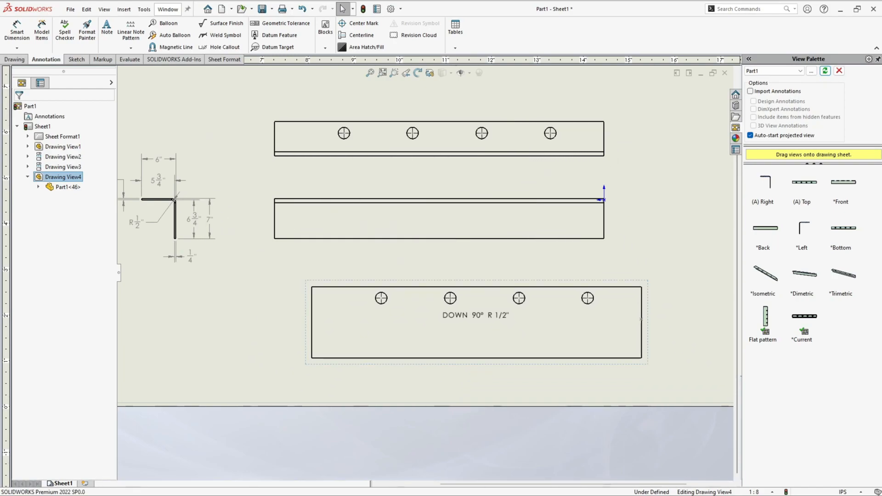
Align the flat pattern view vertically by center with the plain long view directly above it
{"action": "right_click", "coordinate": [547, 331]}
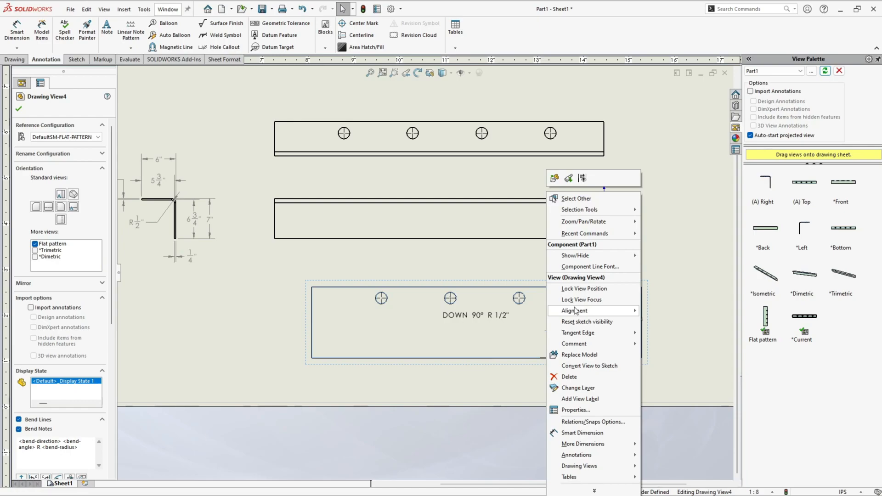
{"action": "mouse_move", "coordinate": [575, 311]}
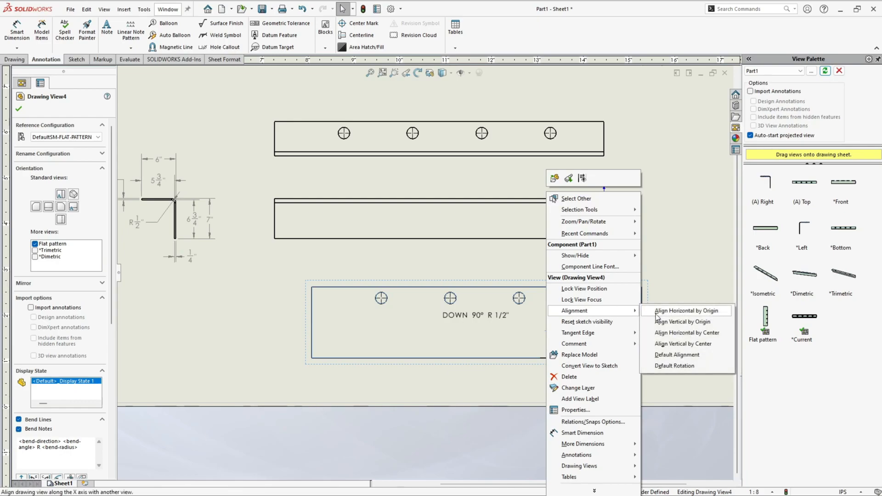
{"action": "left_click", "coordinate": [680, 345]}
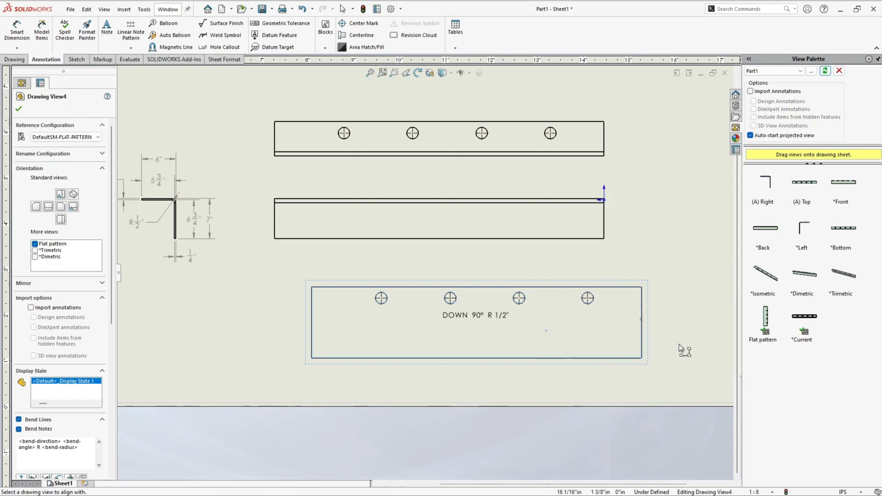
{"action": "left_click", "coordinate": [543, 219]}
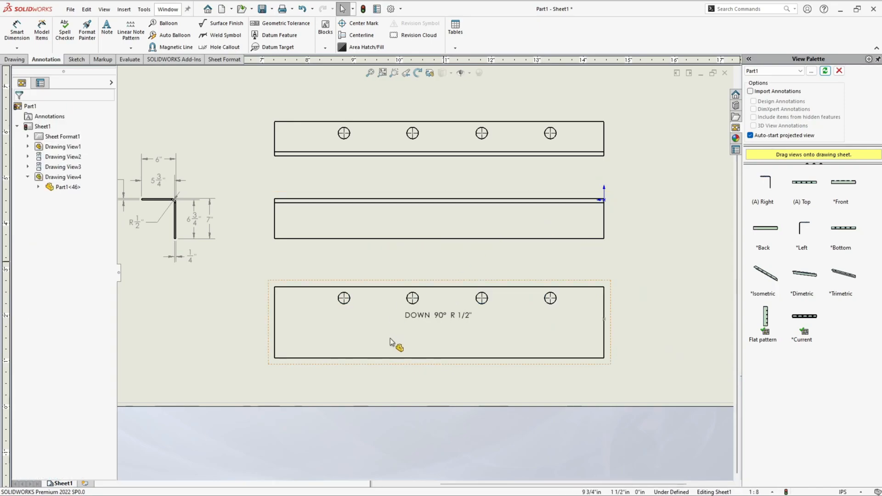
Move the flat pattern view slightly closer to the long view above it
{"action": "mouse_move", "coordinate": [430, 361]}
{"action": "left_mouse_down"}
{"action": "mouse_move", "coordinate": [437, 322]}
{"action": "mouse_move", "coordinate": [449, 360]}
{"action": "mouse_move", "coordinate": [445, 295]}
{"action": "mouse_move", "coordinate": [461, 360]}
{"action": "mouse_move", "coordinate": [452, 356]}
{"action": "left_mouse_up"}
{"action": "scroll", "coordinate": [428, 225], "scroll_direction": "up", "scroll_amount": 1}
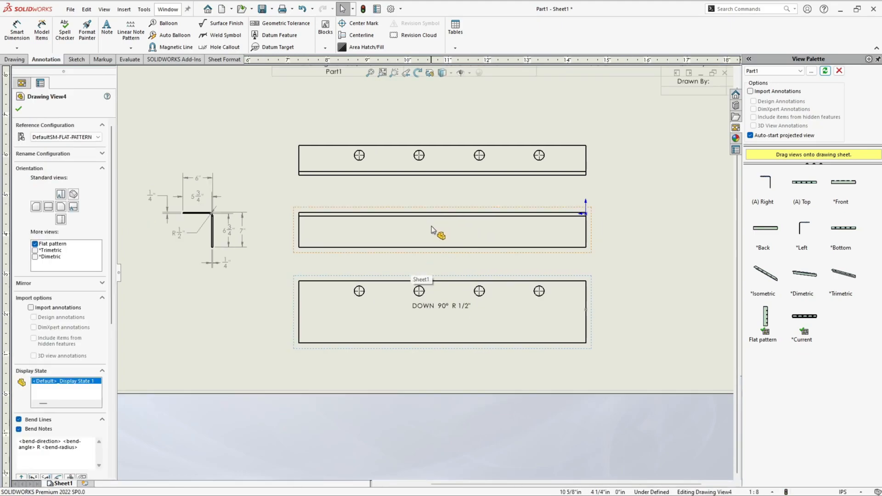
{"action": "scroll", "coordinate": [425, 272], "scroll_direction": "up", "scroll_amount": 2}
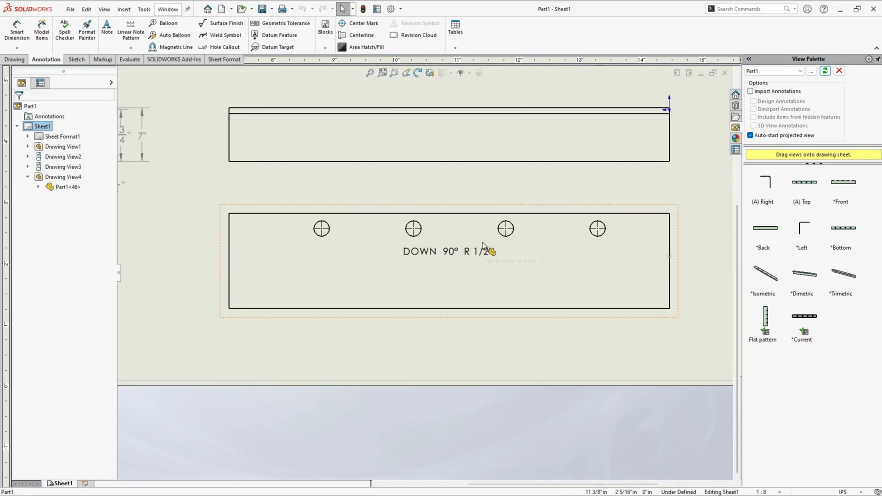
Turn on the display of bend lines in the drawing so the flat pattern's bend line is shown
{"action": "scroll", "coordinate": [482, 245], "scroll_direction": "up", "scroll_amount": 3}
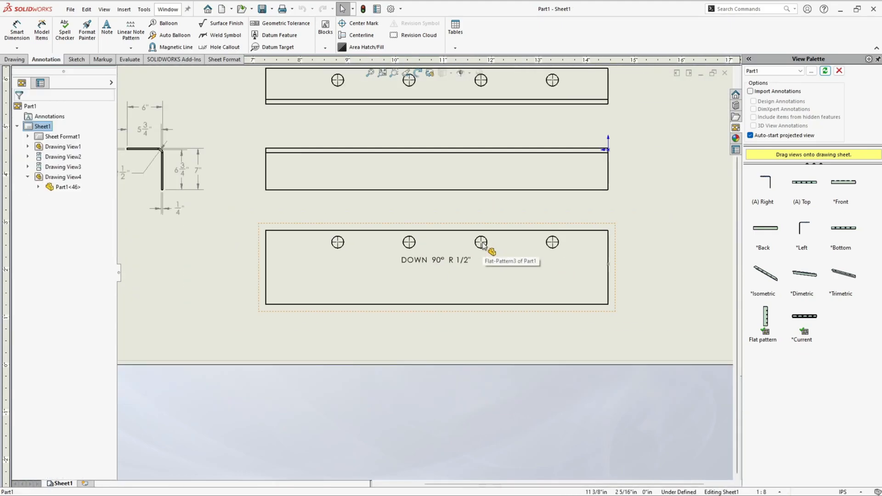
{"action": "scroll", "coordinate": [459, 277], "scroll_direction": "down", "scroll_amount": 2}
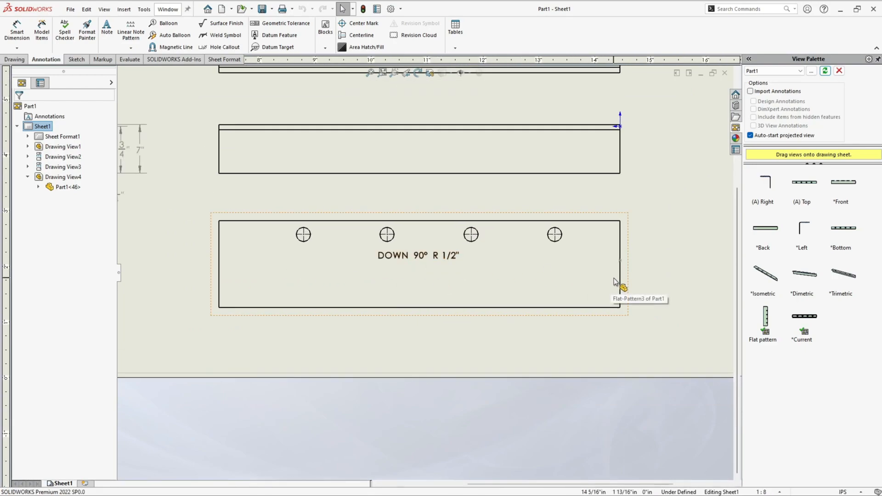
{"action": "scroll", "coordinate": [611, 280], "scroll_direction": "up", "scroll_amount": 1}
{"action": "scroll", "coordinate": [238, 205], "scroll_direction": "down", "scroll_amount": 1}
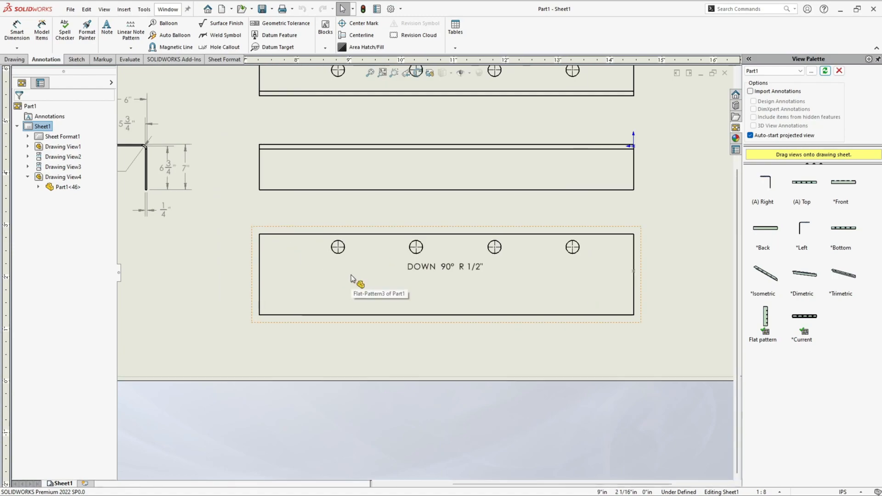
{"action": "left_click", "coordinate": [104, 10]}
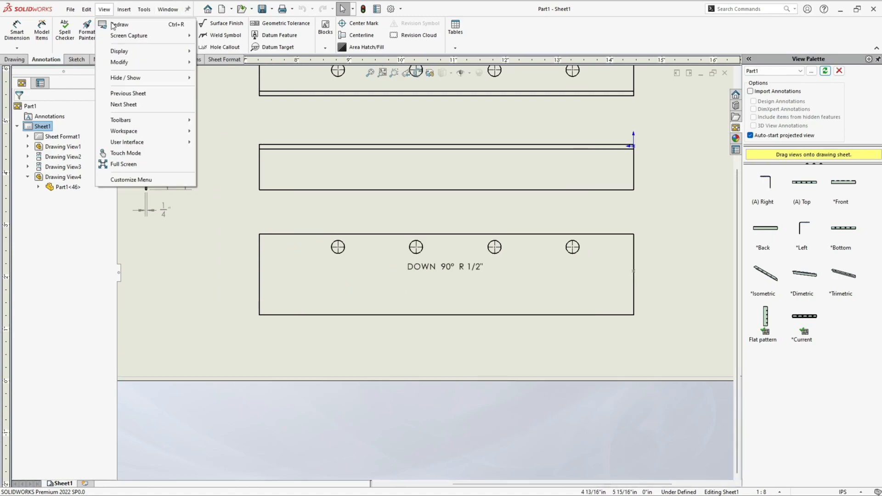
{"action": "mouse_move", "coordinate": [138, 79]}
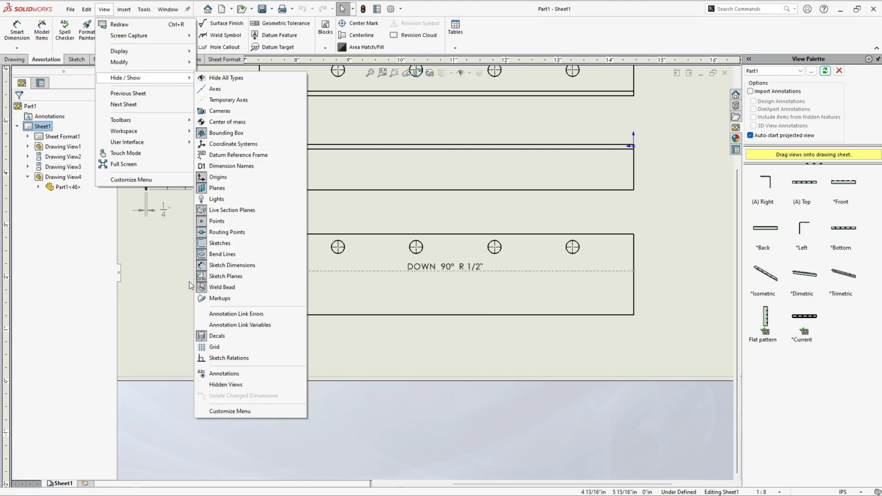
{"action": "left_click", "coordinate": [218, 254]}
{"action": "scroll", "coordinate": [343, 280], "scroll_direction": "up", "scroll_amount": 1}
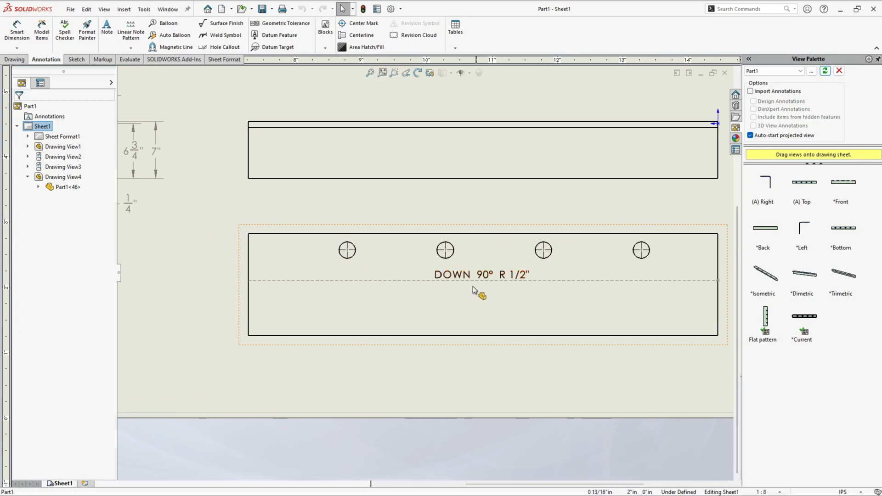
Delete the center marks from all four holes in the flat pattern view
{"action": "scroll", "coordinate": [480, 289], "scroll_direction": "up", "scroll_amount": 2}
{"action": "scroll", "coordinate": [569, 288], "scroll_direction": "down", "scroll_amount": 1}
{"action": "scroll", "coordinate": [500, 280], "scroll_direction": "down", "scroll_amount": 1}
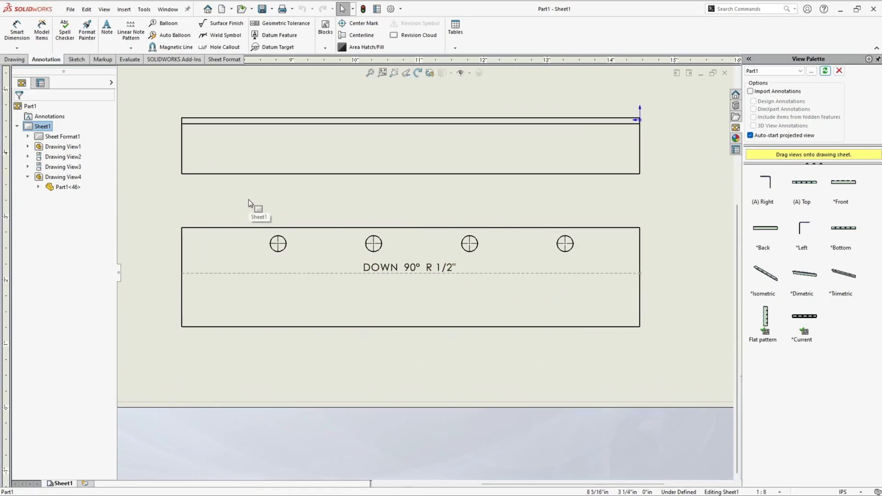
{"action": "left_click_drag", "start_coordinate": [242, 194], "coordinate": [606, 260]}
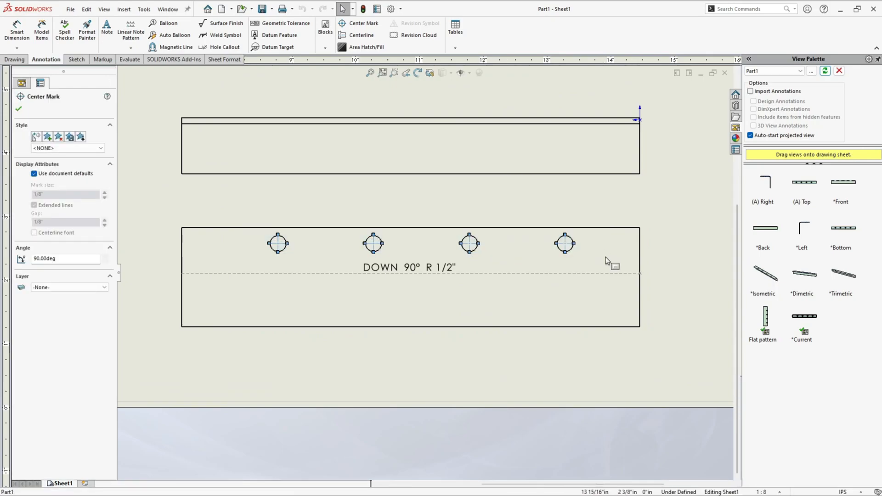
{"action": "key", "text": "Delete"}
Dimension the flat pattern from its upper edge to the bend line, with the text left of the view
{"action": "scroll", "coordinate": [432, 263], "scroll_direction": "down", "scroll_amount": 4}
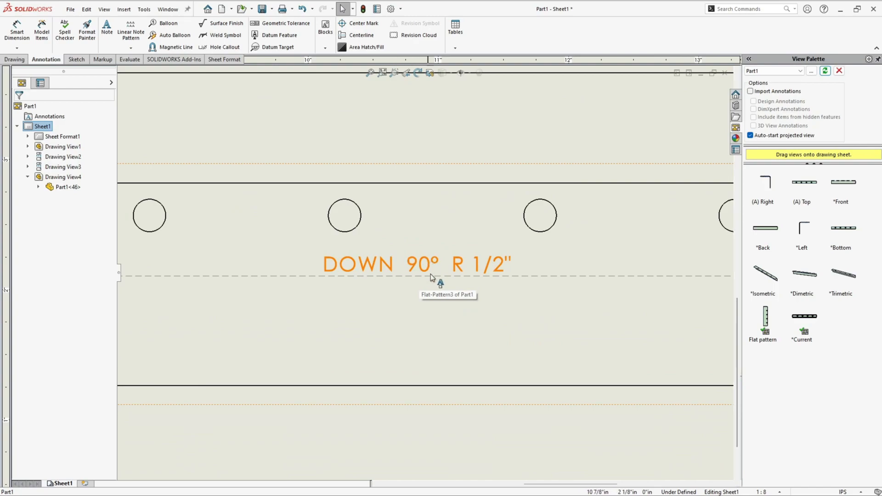
{"action": "scroll", "coordinate": [395, 269], "scroll_direction": "down", "scroll_amount": 1}
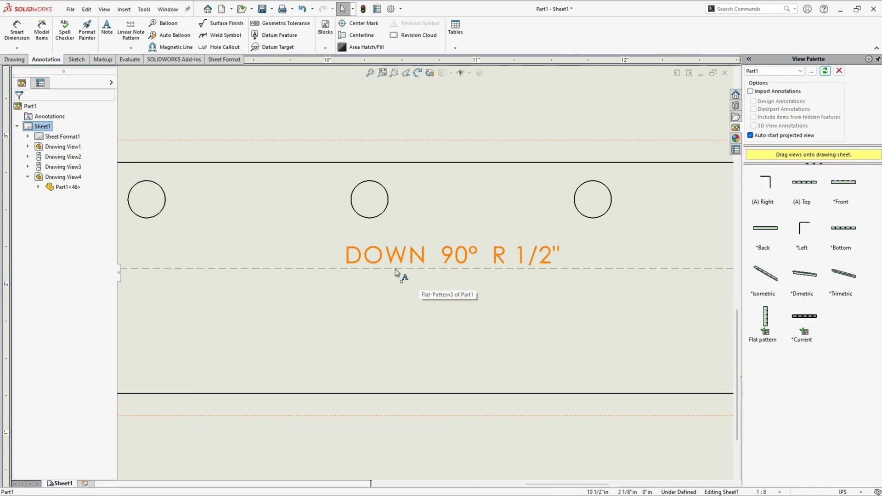
{"action": "scroll", "coordinate": [395, 269], "scroll_direction": "up", "scroll_amount": 2}
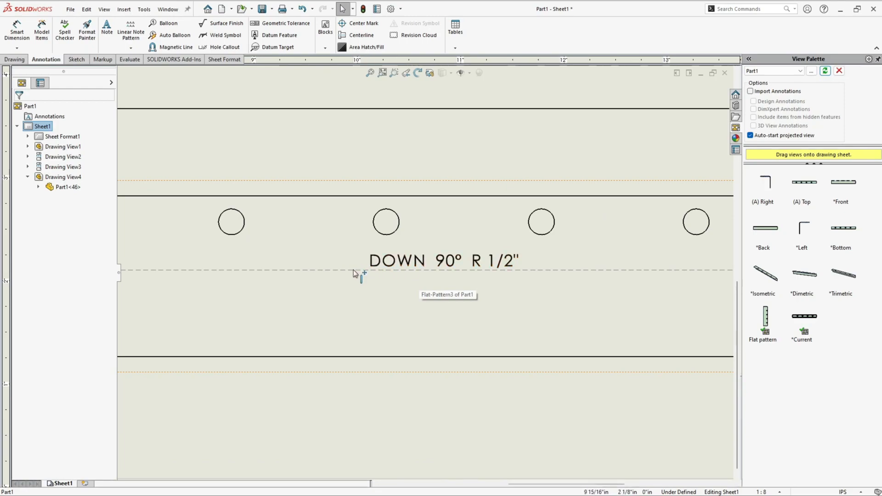
{"action": "scroll", "coordinate": [427, 274], "scroll_direction": "down", "scroll_amount": 2}
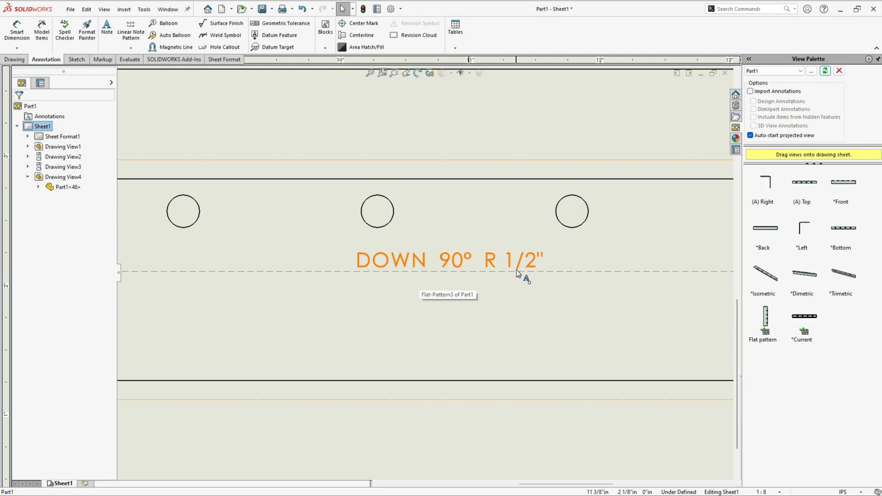
{"action": "scroll", "coordinate": [528, 270], "scroll_direction": "up", "scroll_amount": 6}
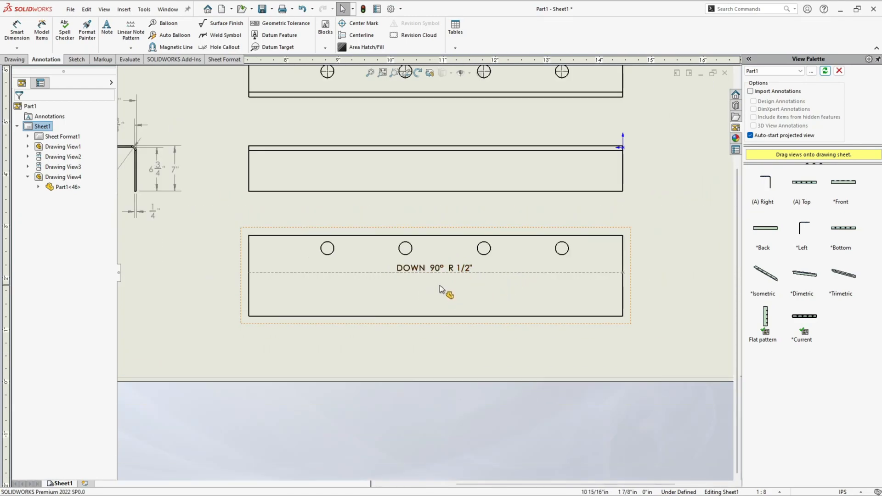
{"action": "scroll", "coordinate": [390, 285], "scroll_direction": "up", "scroll_amount": 1}
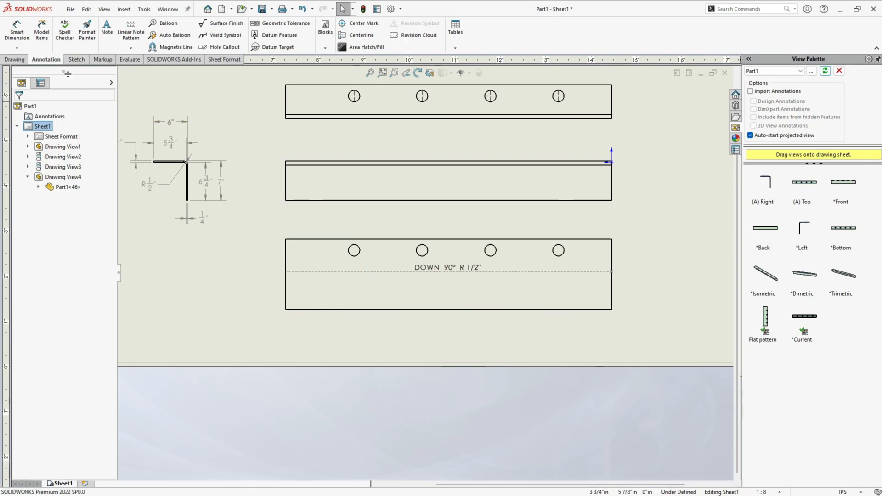
{"action": "left_click", "coordinate": [17, 32]}
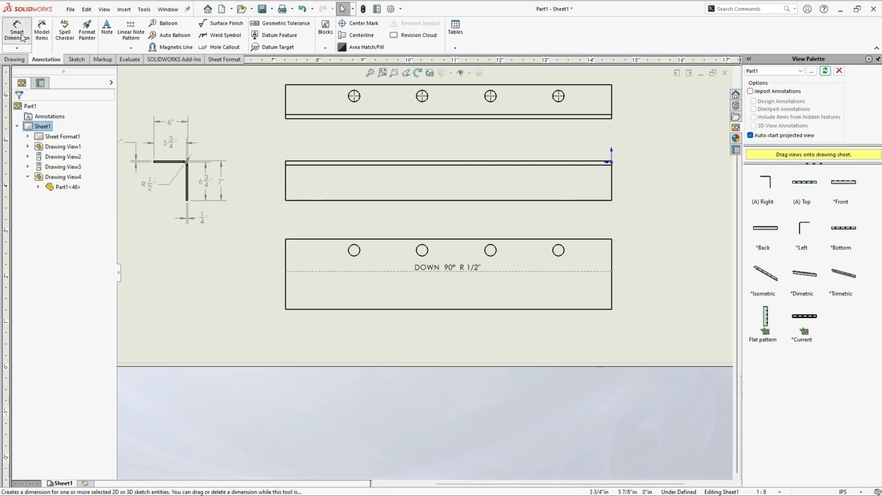
{"action": "scroll", "coordinate": [324, 257], "scroll_direction": "down", "scroll_amount": 3}
{"action": "left_click", "coordinate": [415, 246]}
{"action": "left_click", "coordinate": [433, 289]}
{"action": "left_click", "coordinate": [360, 270]}
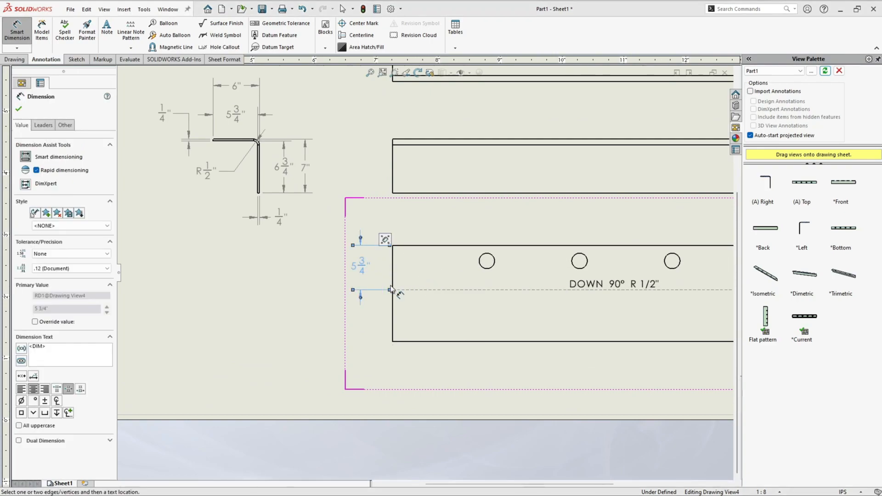
Dimension the flat pattern from its lower edge to the bend line and across its overall width, placing both texts left of the view
{"action": "left_click", "coordinate": [419, 342]}
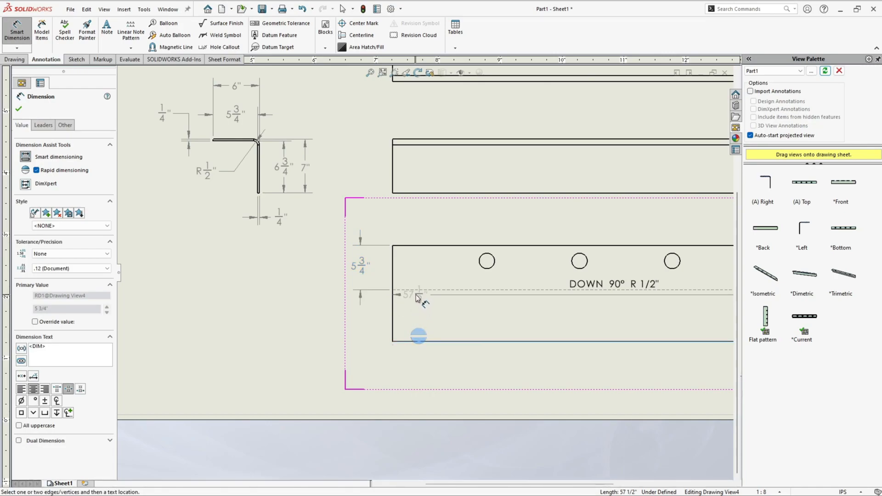
{"action": "left_click", "coordinate": [420, 290]}
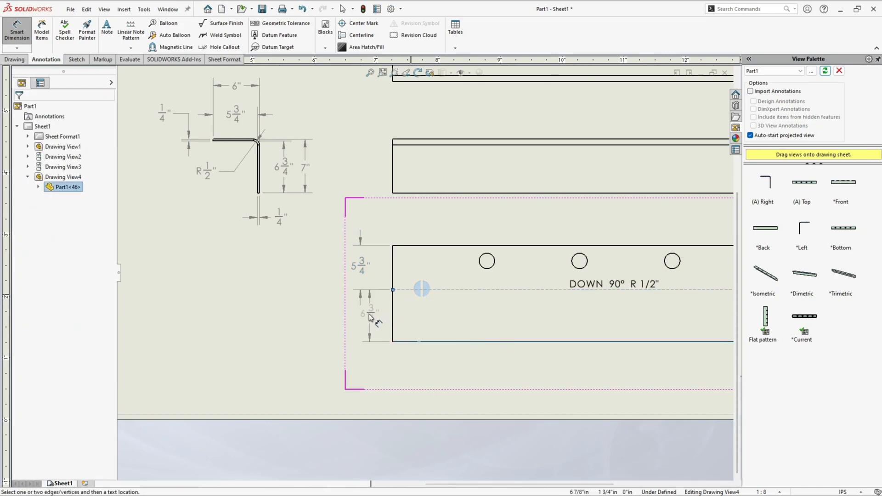
{"action": "left_click", "coordinate": [341, 318]}
{"action": "scroll", "coordinate": [341, 317], "scroll_direction": "down", "scroll_amount": 3}
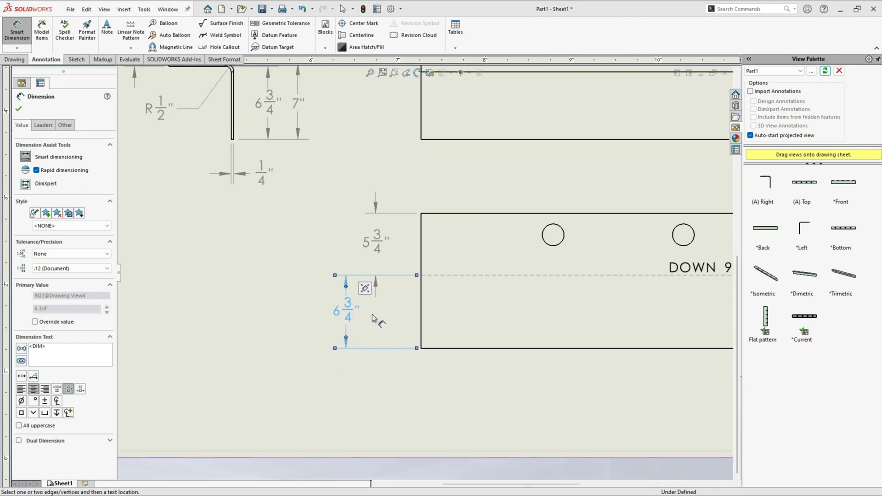
{"action": "left_click", "coordinate": [422, 318]}
{"action": "left_click", "coordinate": [422, 319]}
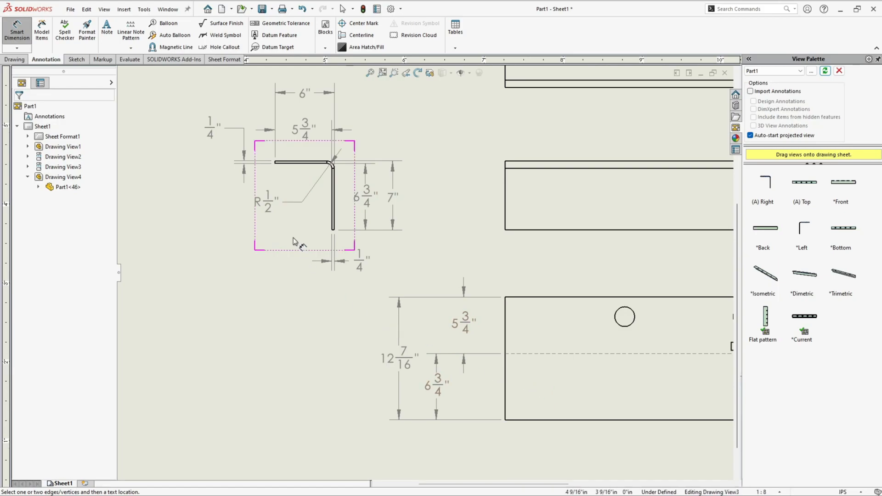
Save a copy of the drawing as the DXF file Part1 in the Sheetmetal Job folder
{"action": "scroll", "coordinate": [285, 252], "scroll_direction": "up", "scroll_amount": 3}
{"action": "scroll", "coordinate": [598, 331], "scroll_direction": "up", "scroll_amount": 3}
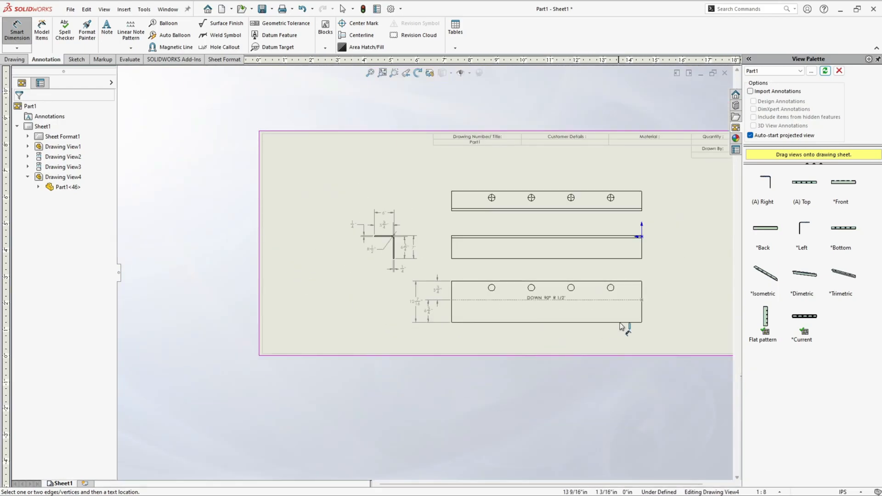
{"action": "scroll", "coordinate": [494, 295], "scroll_direction": "down", "scroll_amount": 2}
{"action": "scroll", "coordinate": [487, 202], "scroll_direction": "down", "scroll_amount": 2}
{"action": "scroll", "coordinate": [505, 299], "scroll_direction": "down", "scroll_amount": 1}
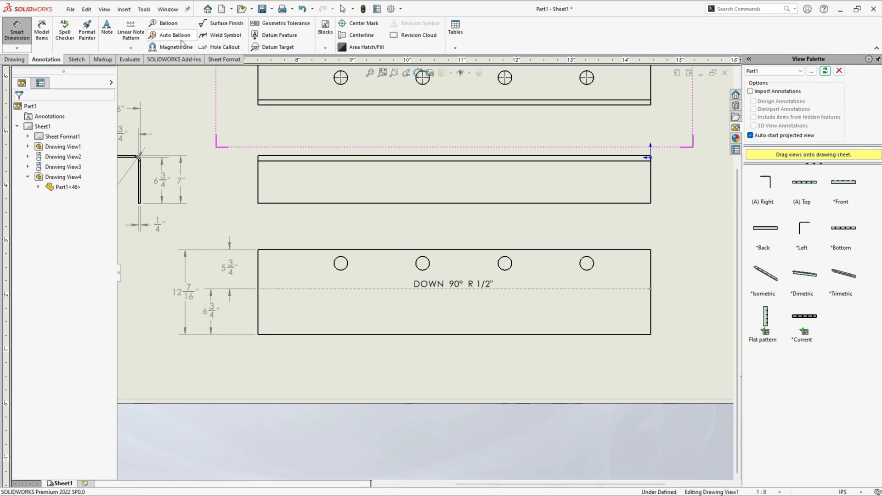
{"action": "left_click", "coordinate": [70, 9]}
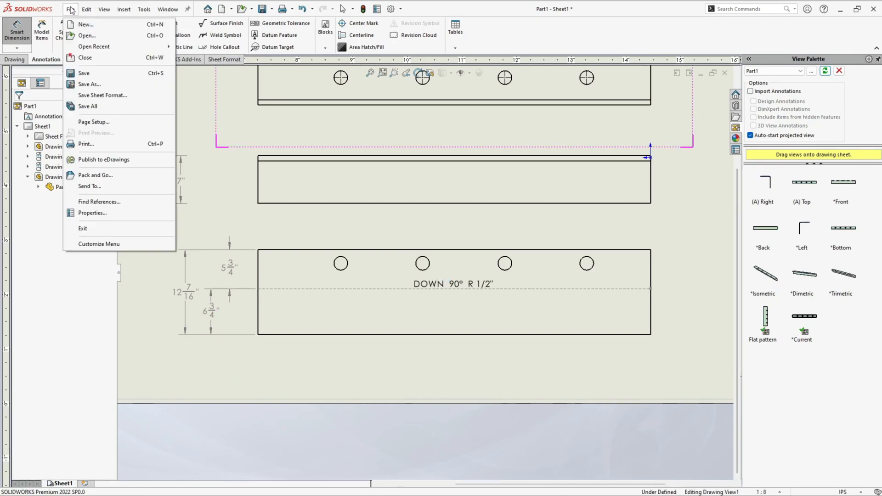
{"action": "left_click", "coordinate": [98, 86]}
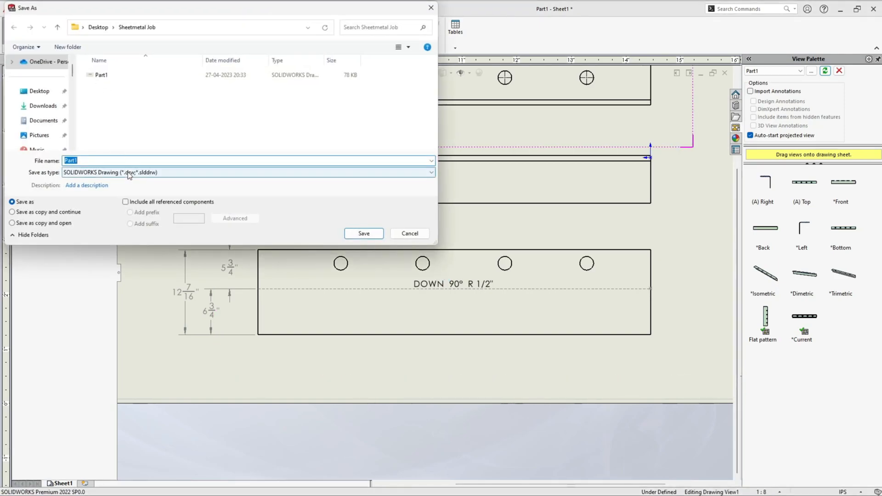
{"action": "left_click", "coordinate": [129, 175]}
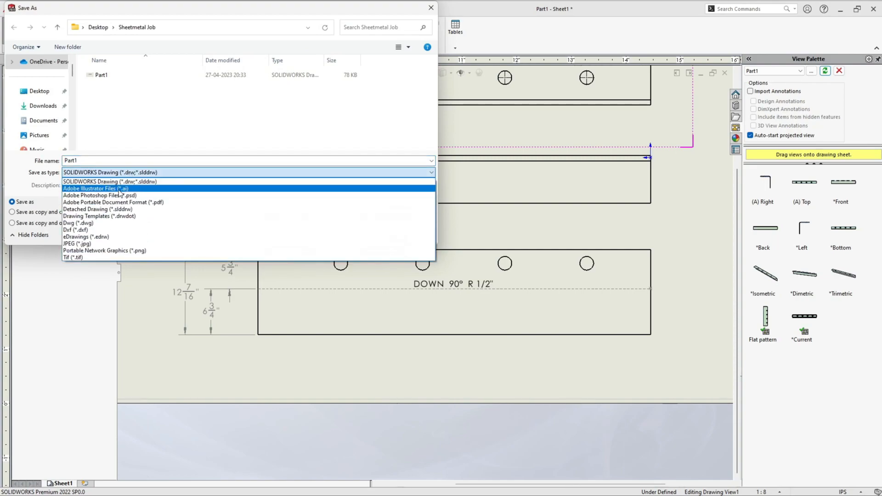
{"action": "left_click", "coordinate": [101, 230]}
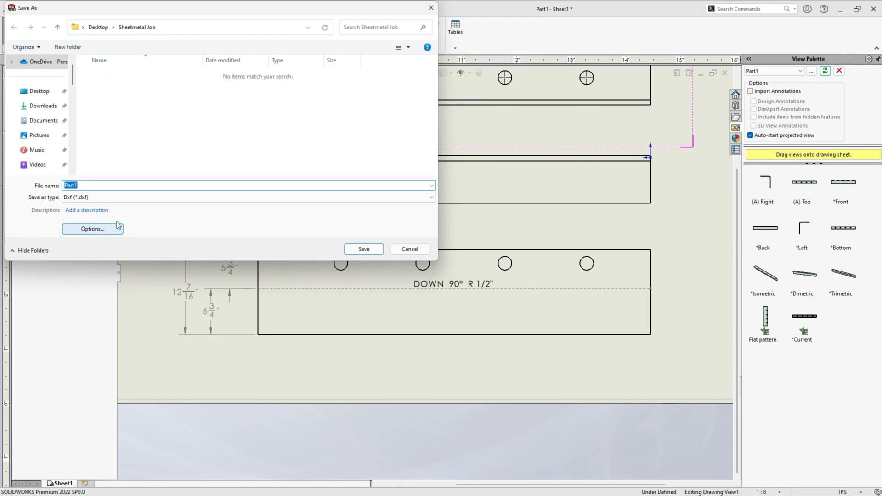
{"action": "left_click", "coordinate": [373, 250]}
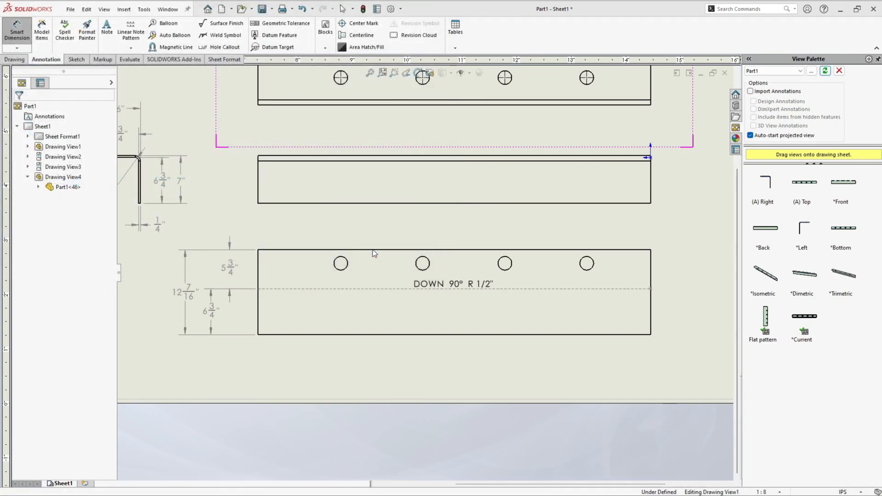